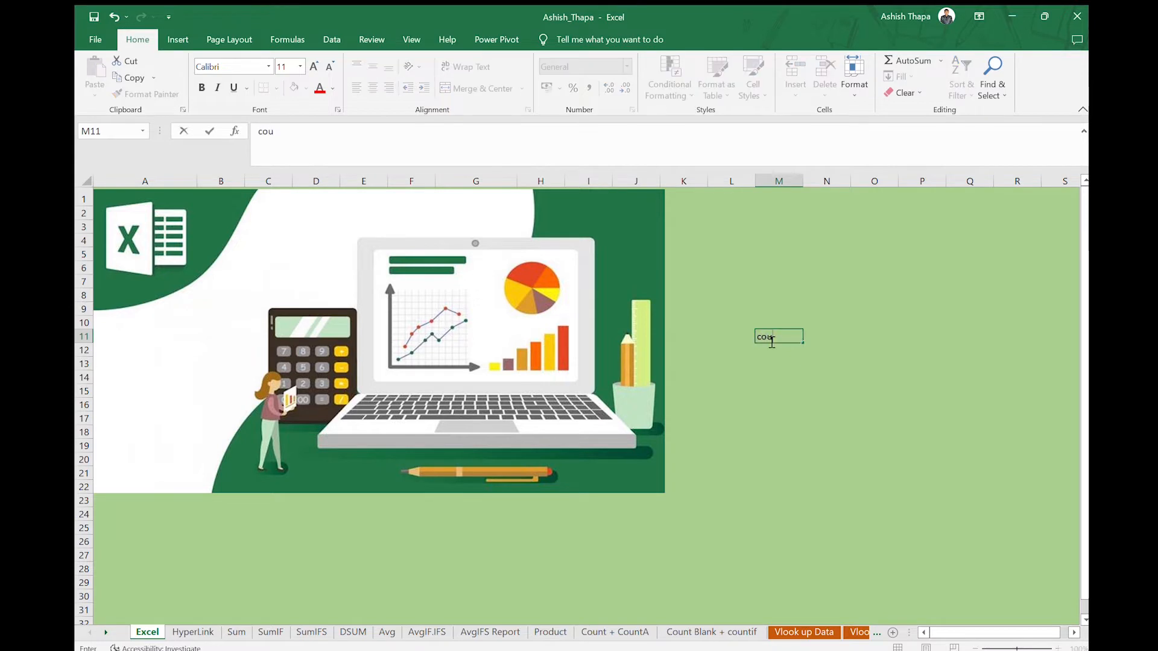
Complete the list of function names count, countall, countif and countblank in cells M11 to M14
key("Return")
type("countall")
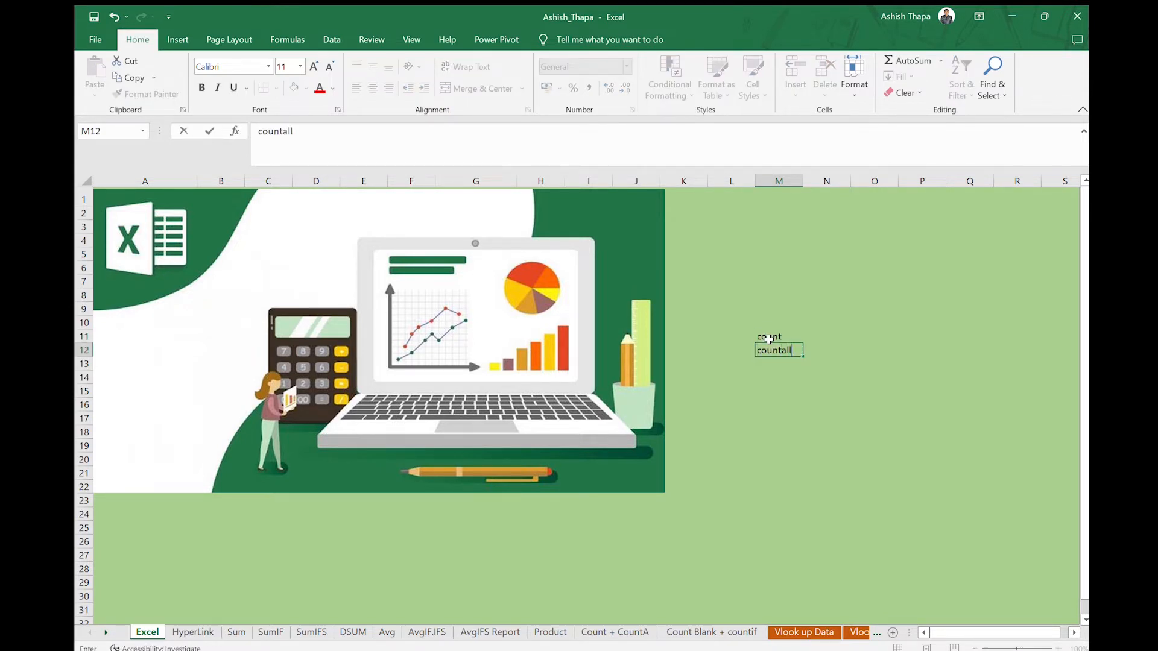
key("Return")
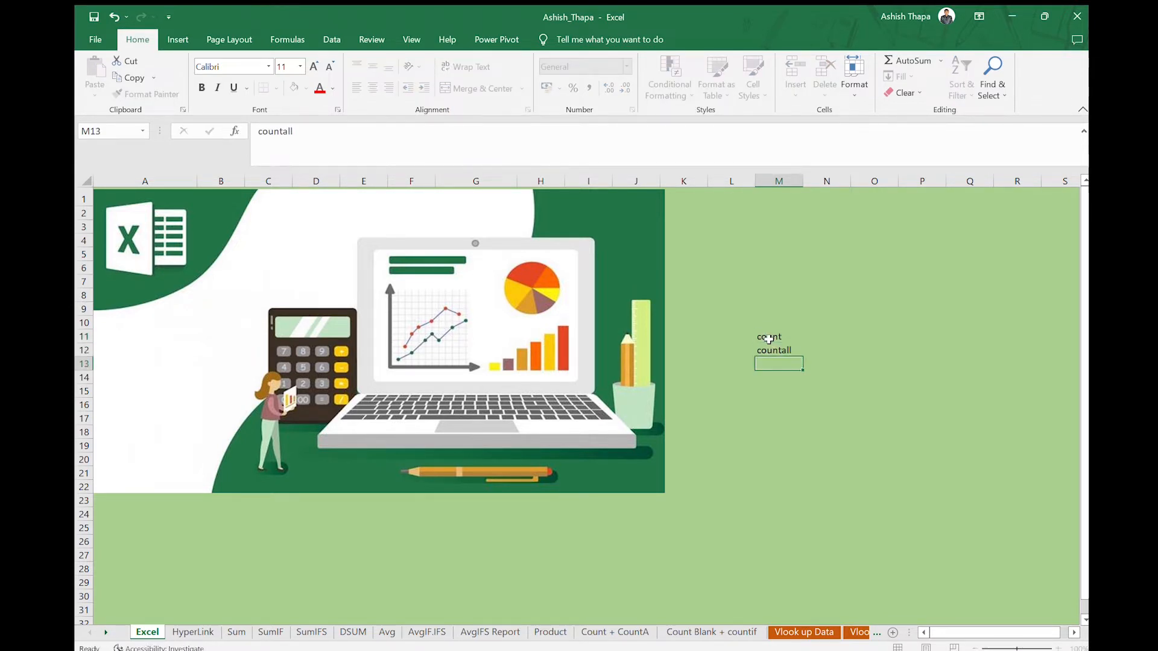
type("coun")
key("Return")
type("cou")
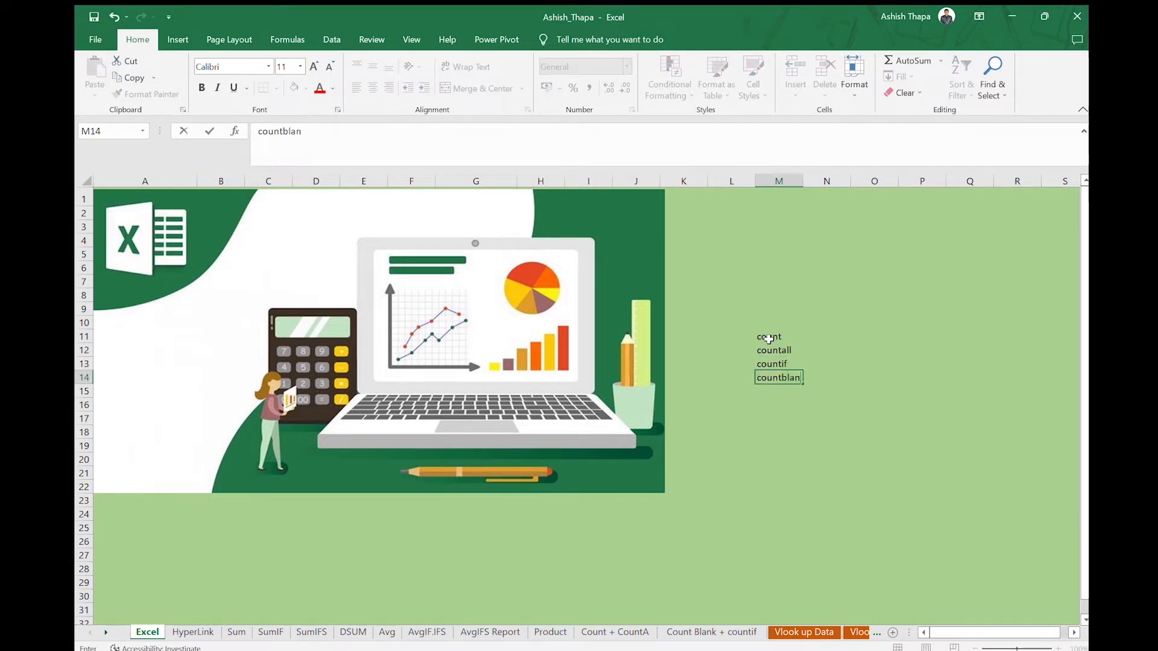
left_click_drag(770, 339, 796, 390)
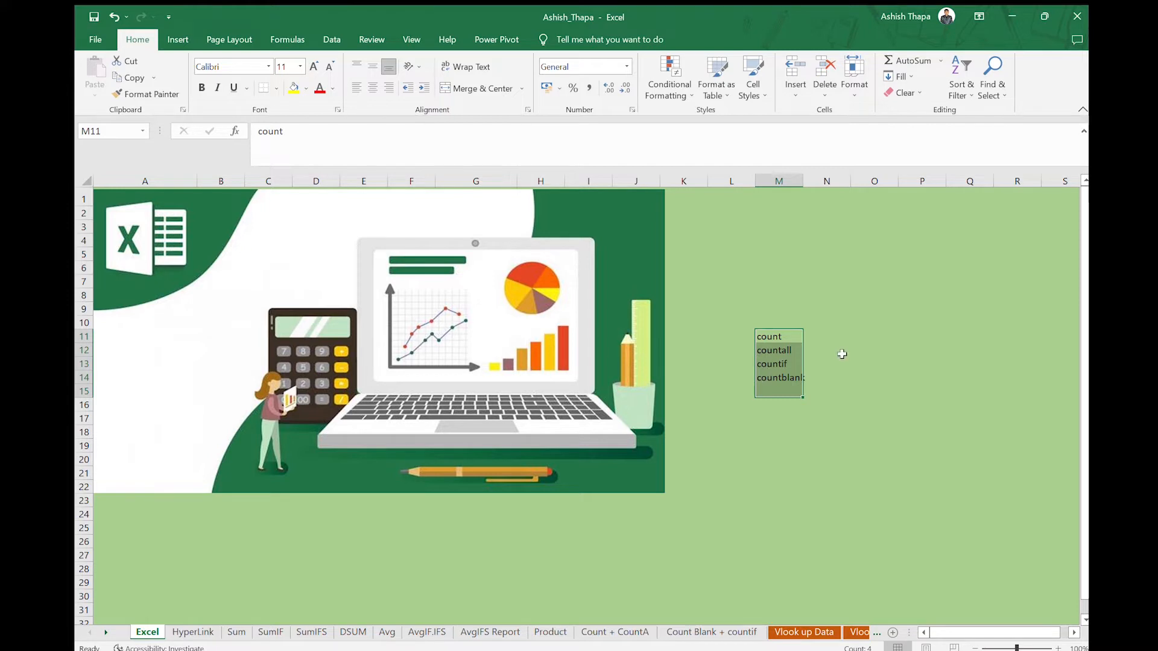
left_click(842, 378)
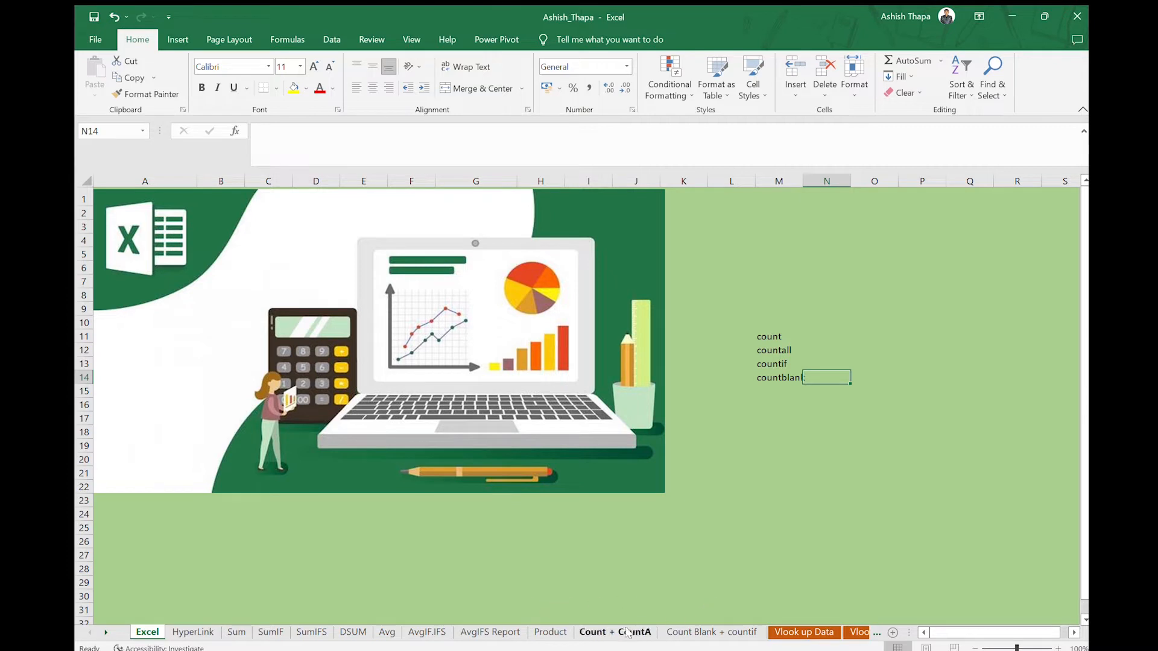
On the Count + CountA sheet, clear the existing results under Count and CountA in K4:L19
left_click(602, 633)
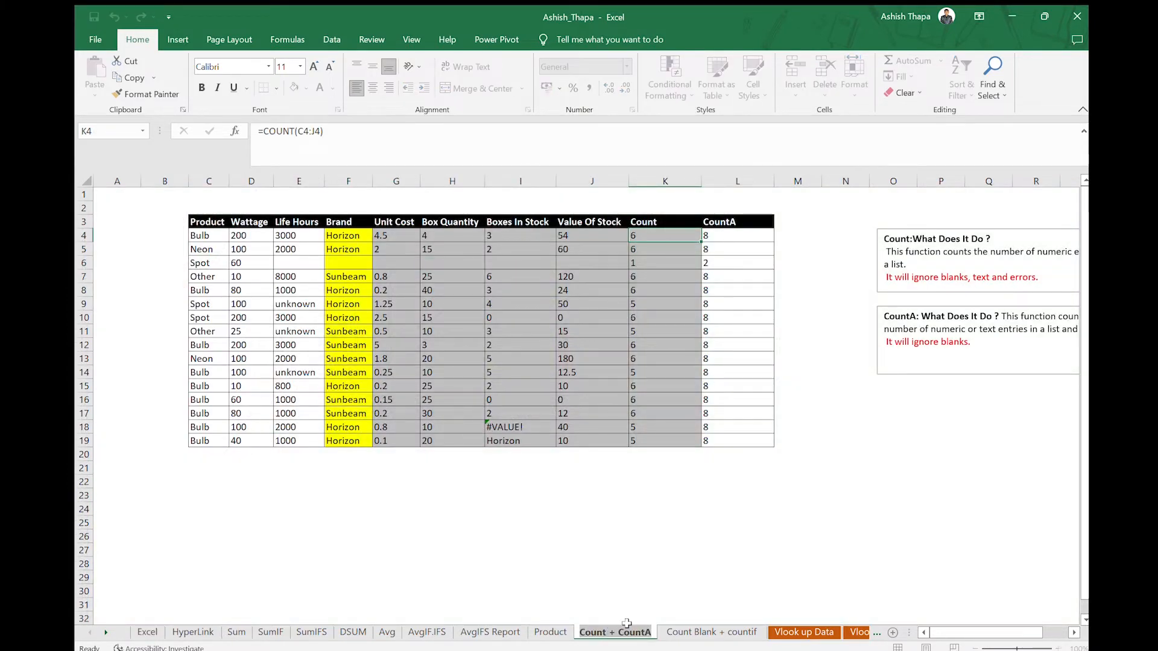
left_click(616, 618)
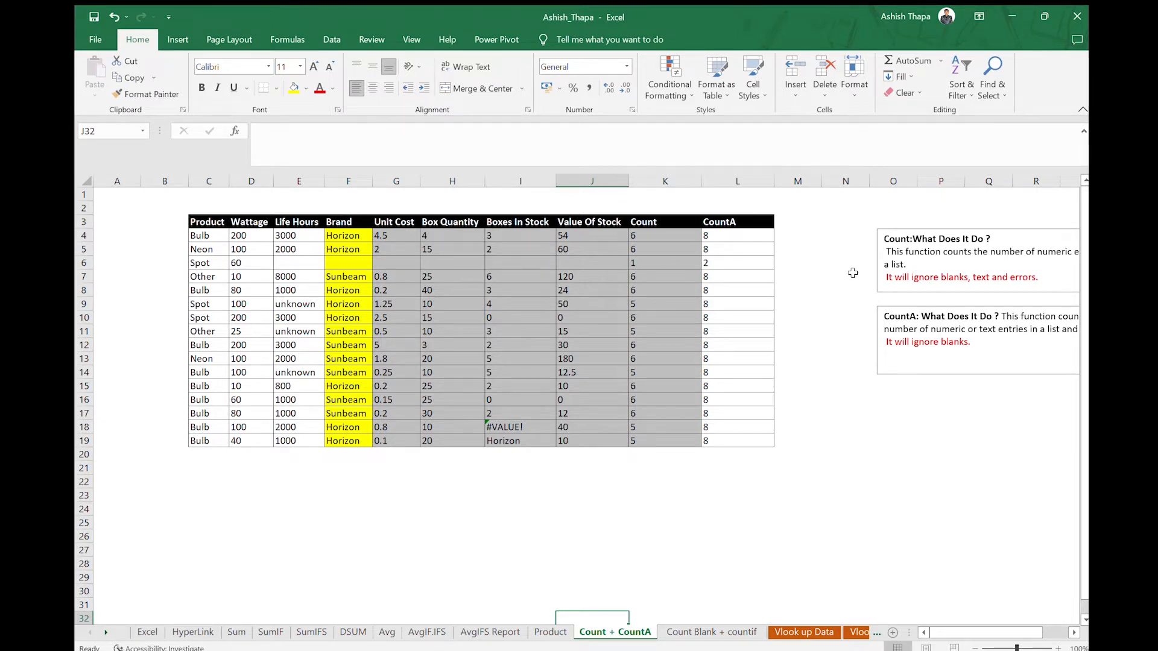
scroll(875, 274, "right", 3)
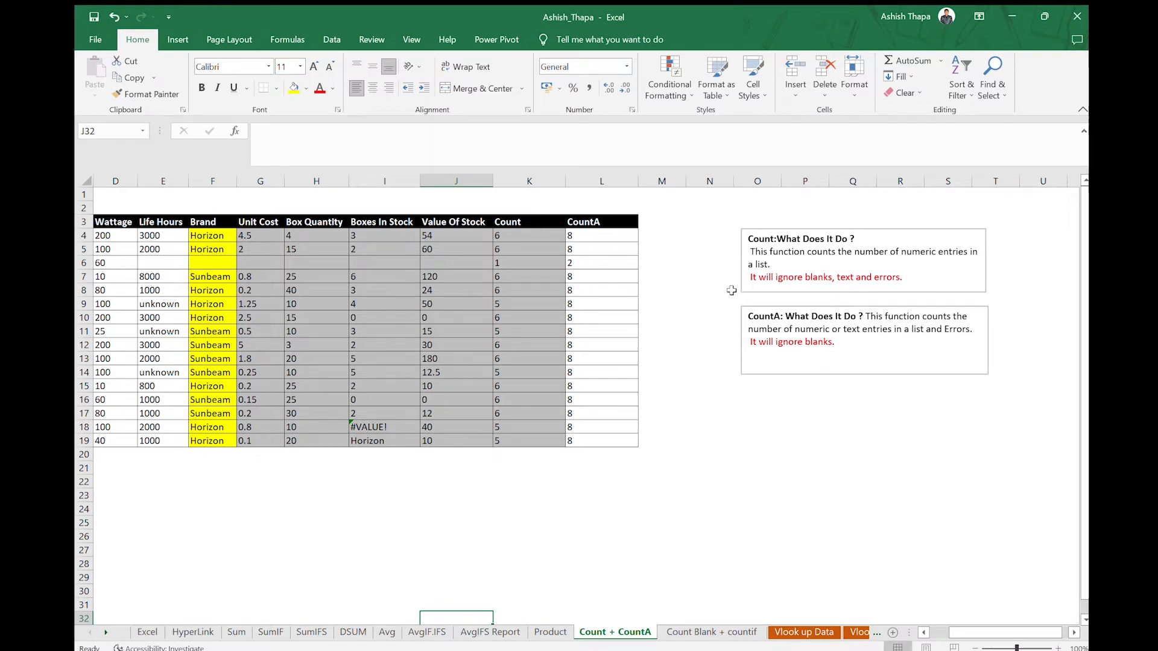
scroll(732, 290, "left", 2)
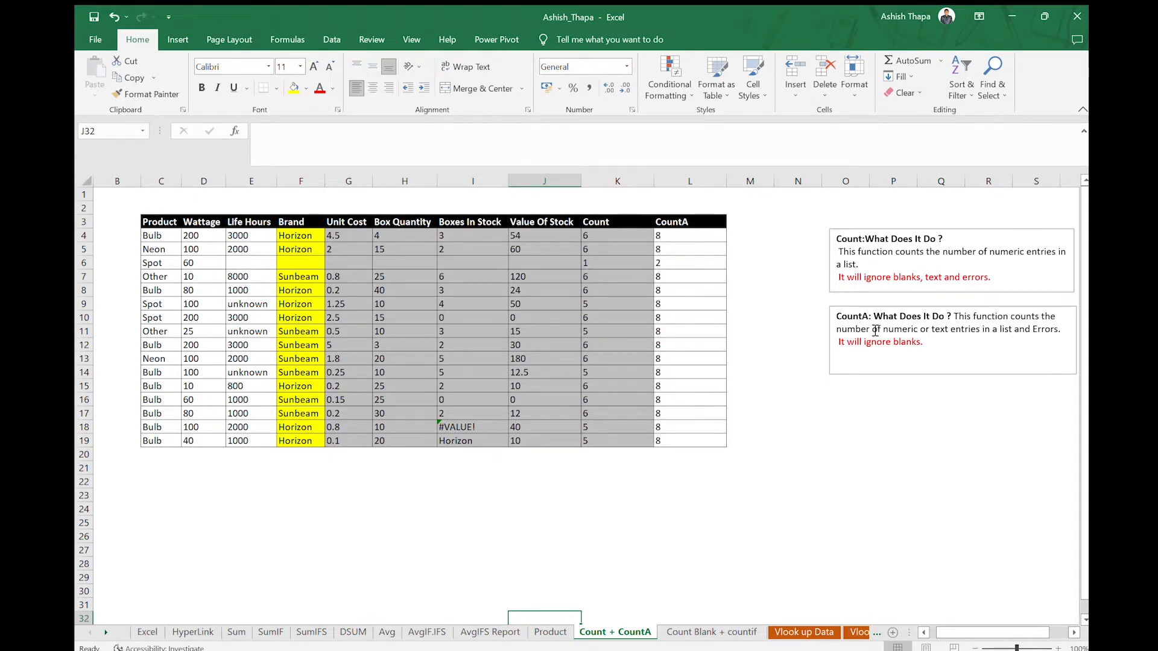
left_click(596, 237)
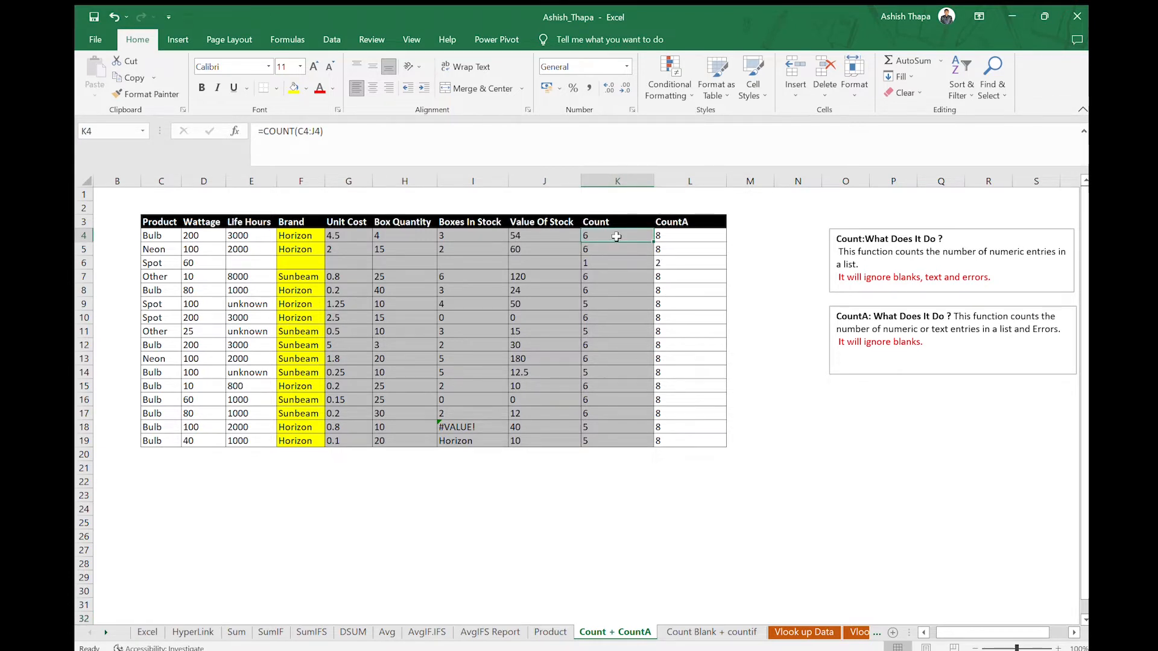
left_click_drag(615, 236, 681, 441)
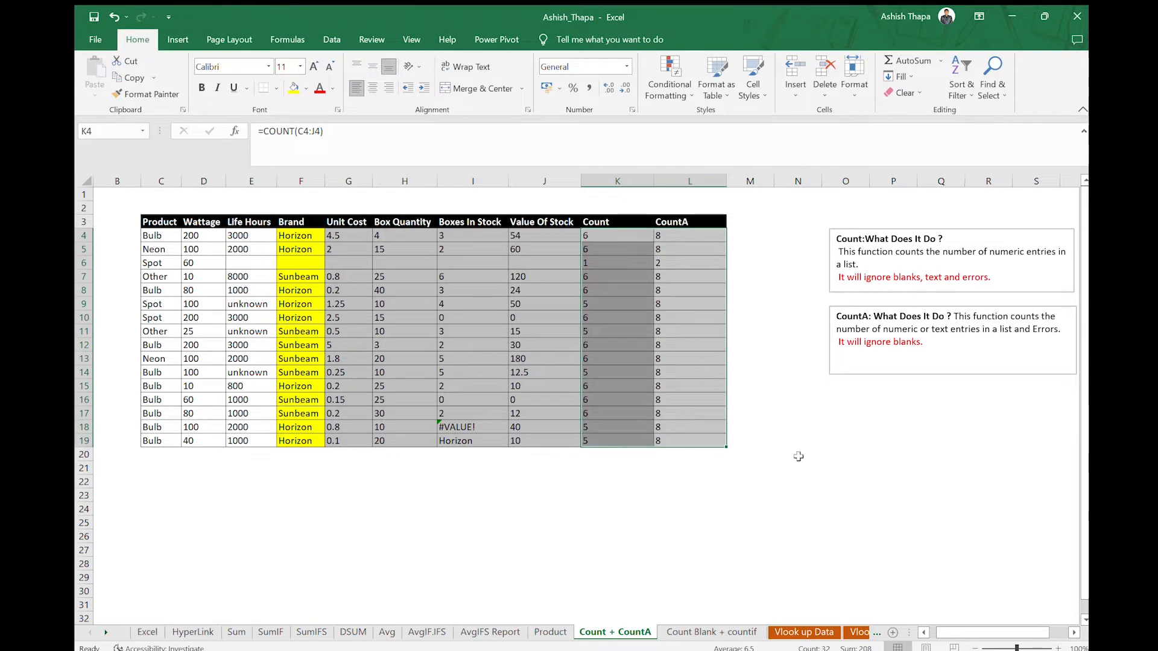
key("Delete")
Enter the formula =COUNT(C4:J4) in cell K4 to count the numeric entries of the first product row
left_click(613, 237)
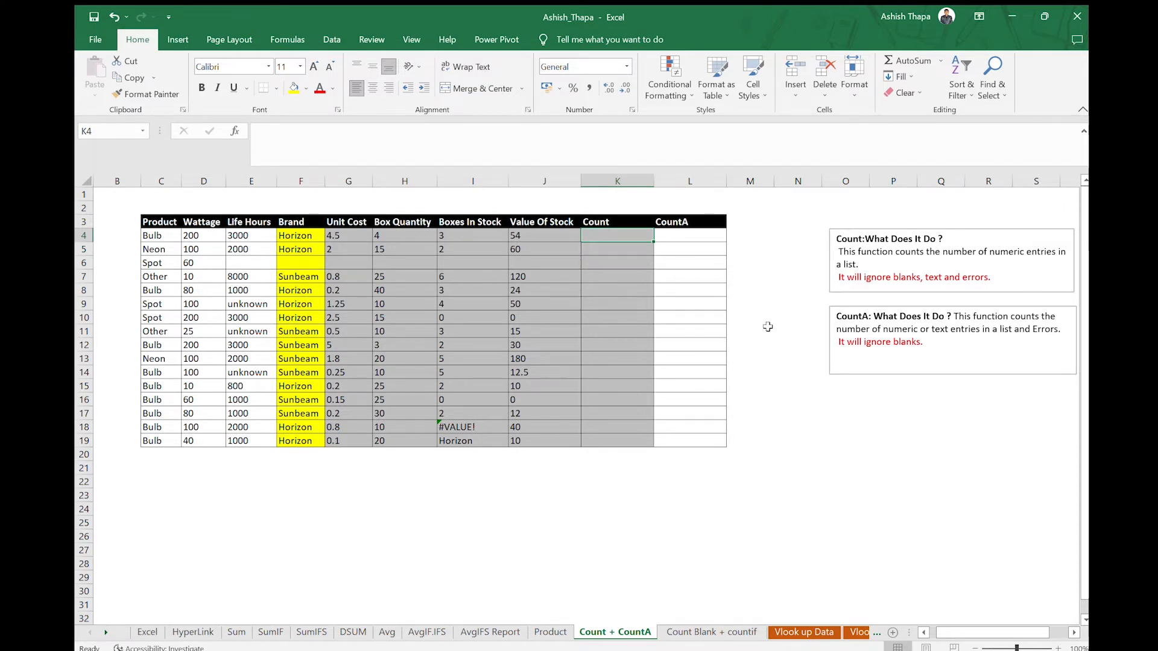
type("=count")
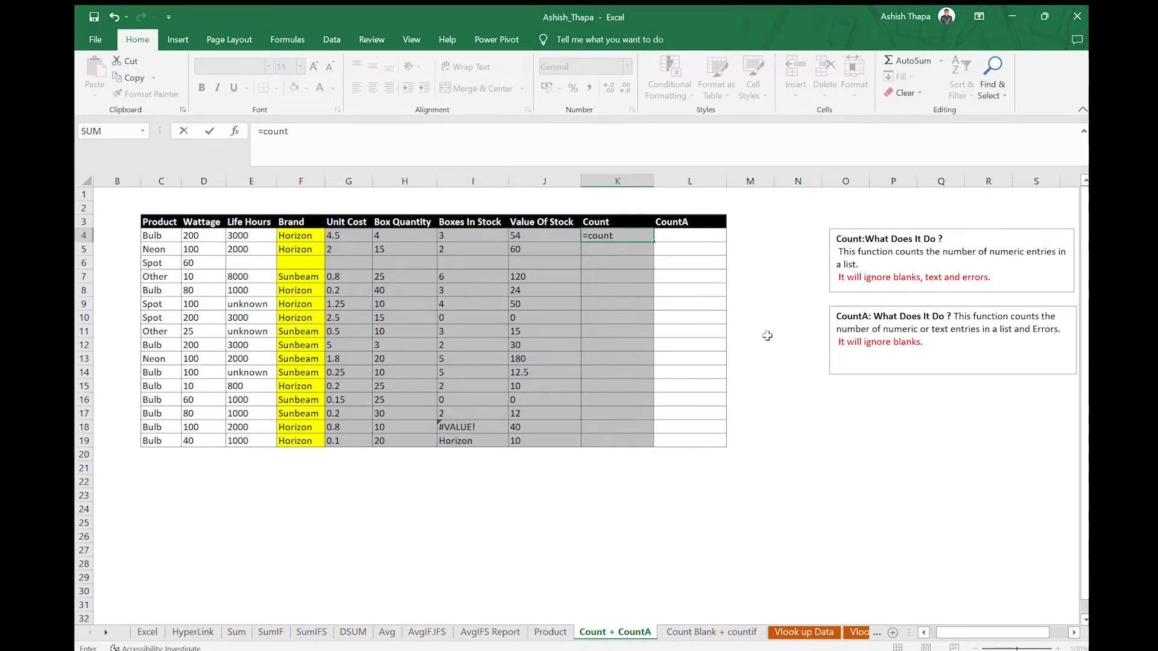
key("Tab")
left_click_drag(155, 236, 546, 237)
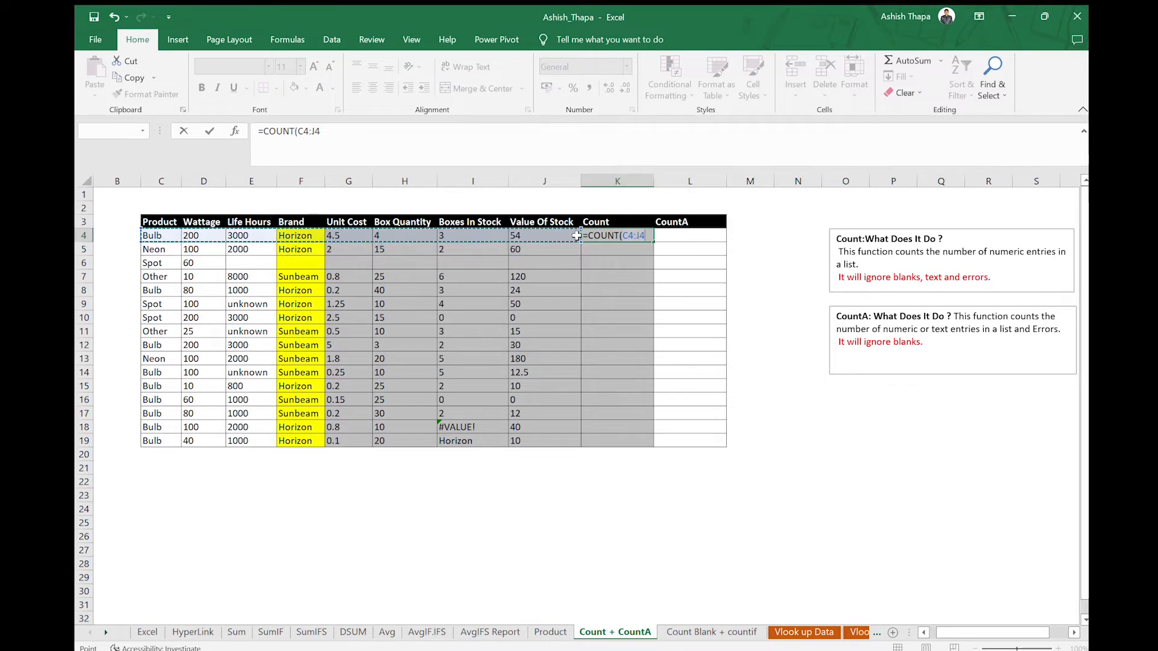
key("Return")
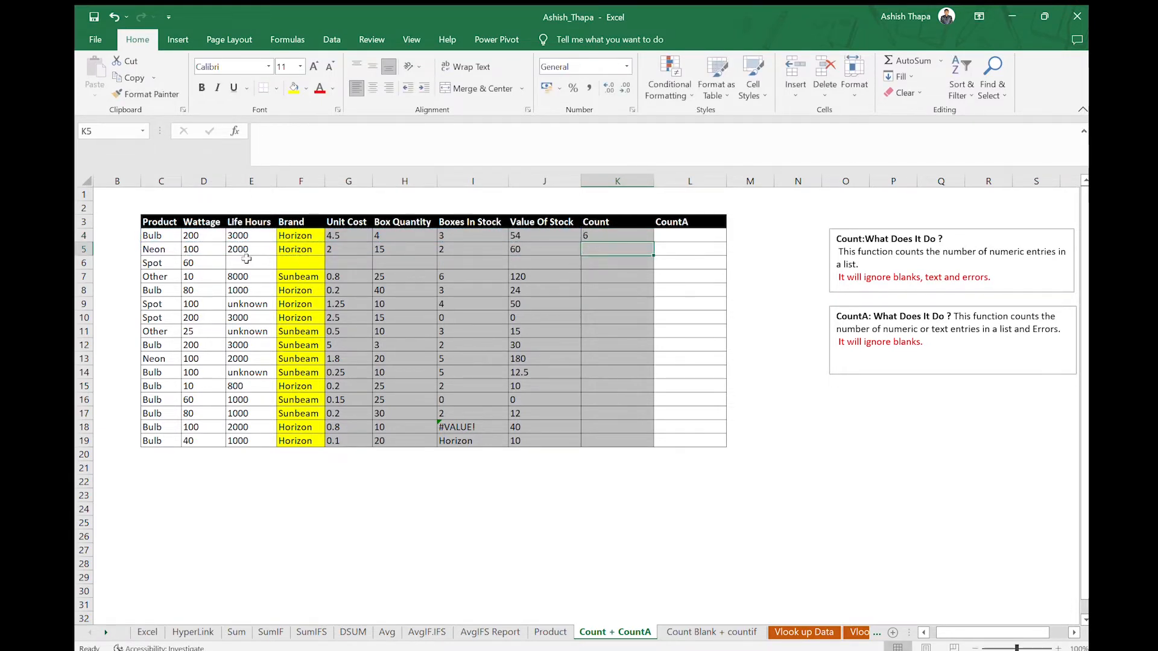
Go through the cells of row 4 from Product to Value Of Stock, comparing numeric and text entries with the COUNT result
left_click(163, 235)
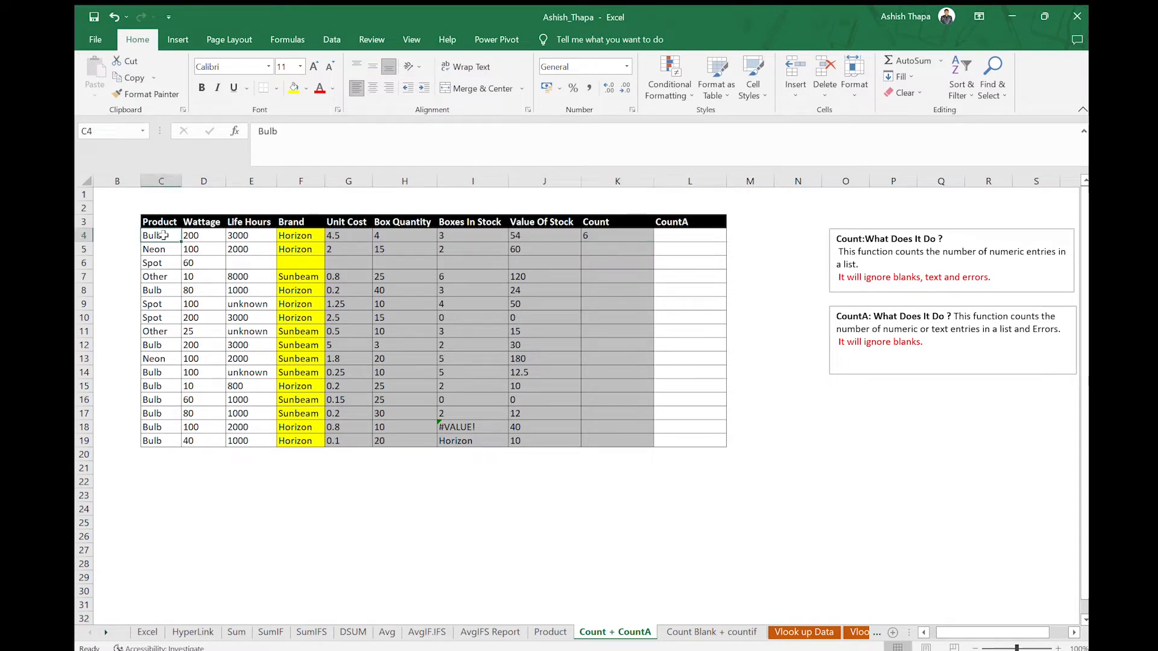
left_click(196, 236)
left_click(243, 239)
left_click(298, 236)
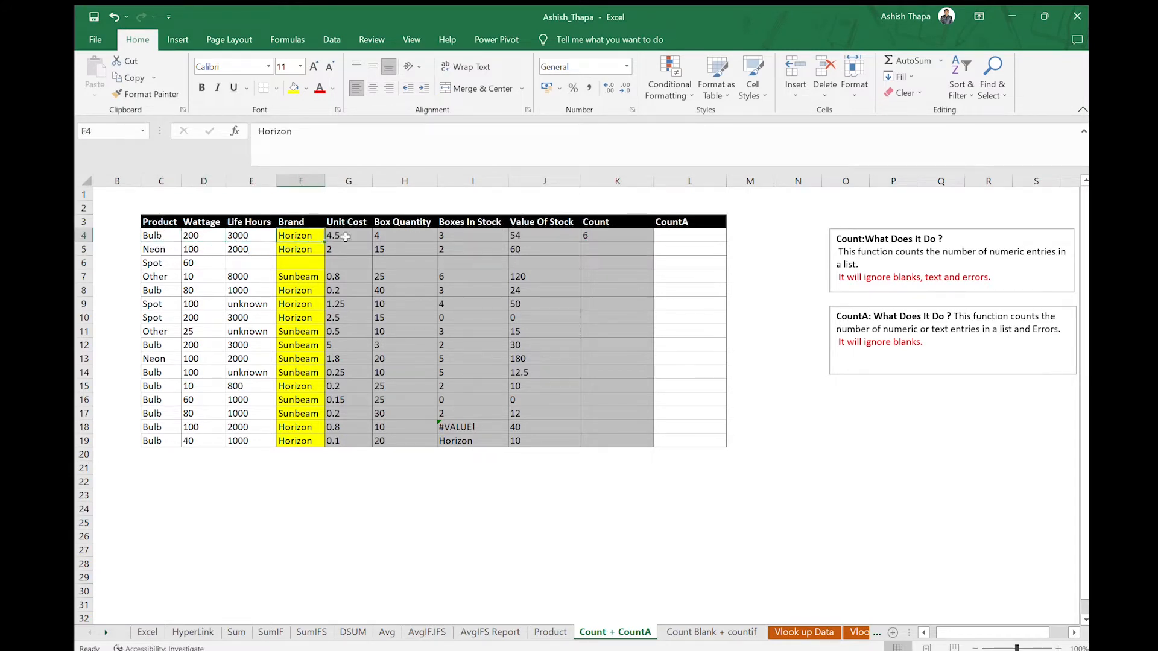
left_click(345, 237)
left_click(382, 241)
left_click(458, 236)
left_click(535, 241)
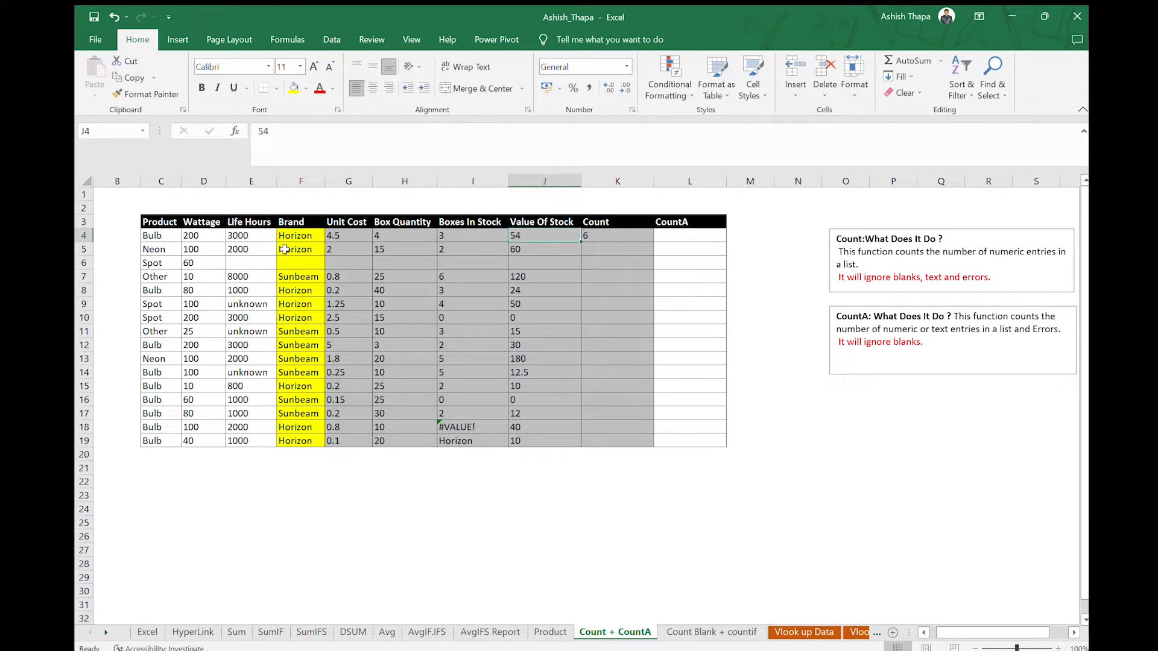
left_click(593, 239)
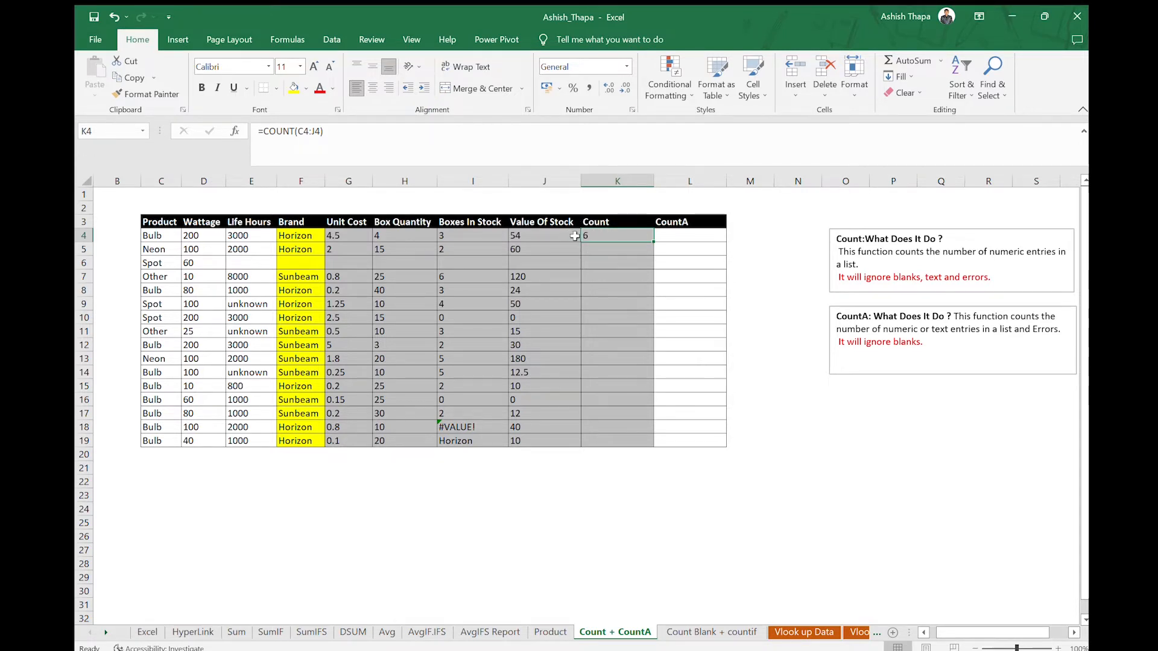
left_click(162, 240)
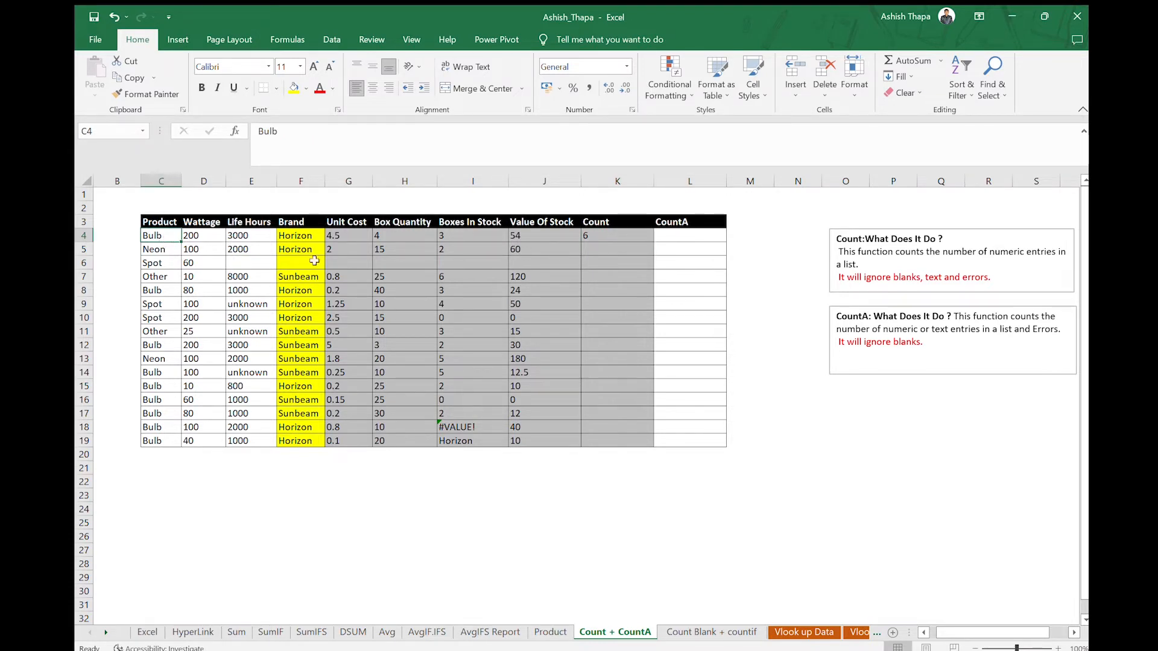
left_click(291, 236)
left_click(160, 236)
left_click(284, 236)
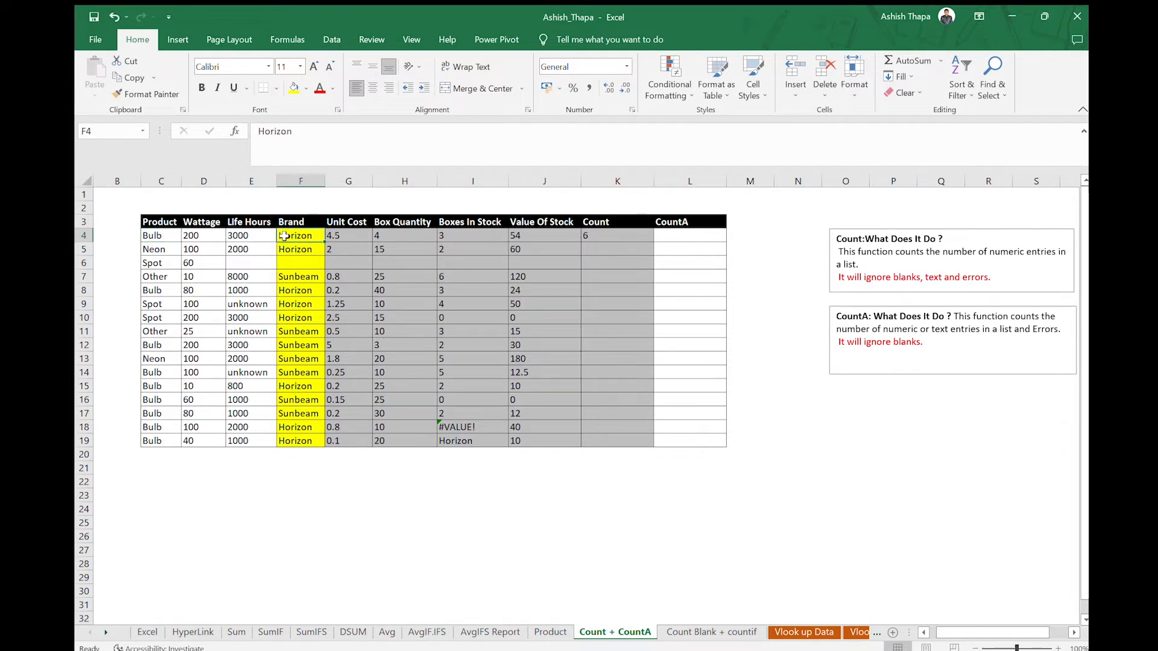
left_click(586, 236)
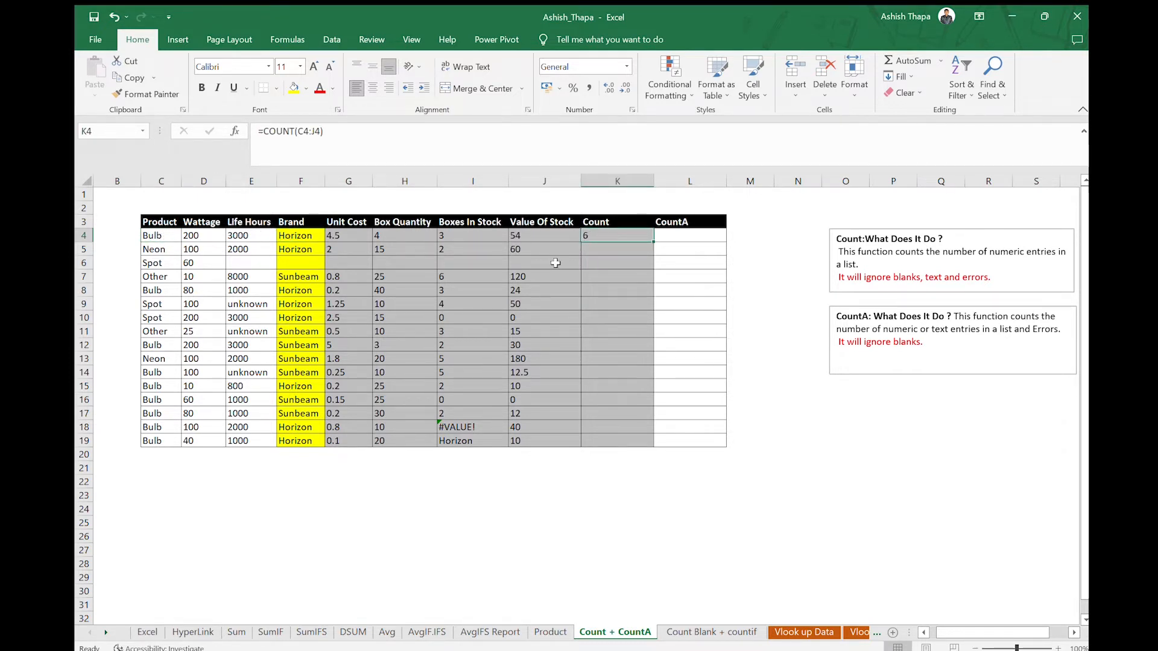
Enter the formula =COUNT(D6:J6) in cell K6 for the Spot row with blank cells
left_click(601, 264)
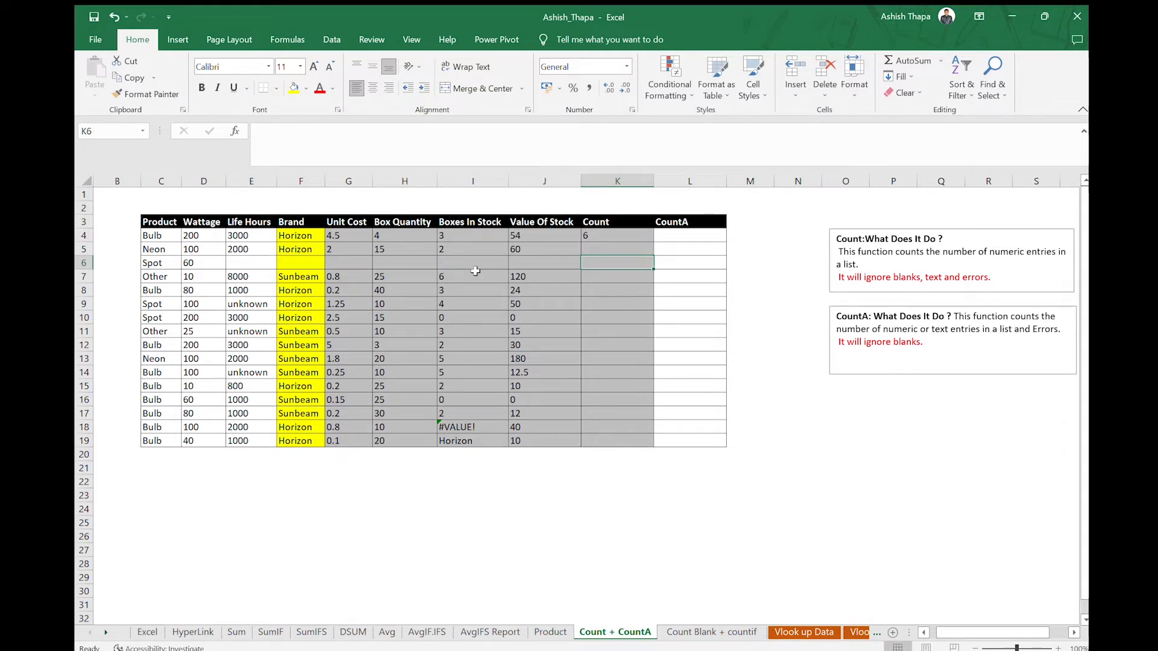
type("=coun")
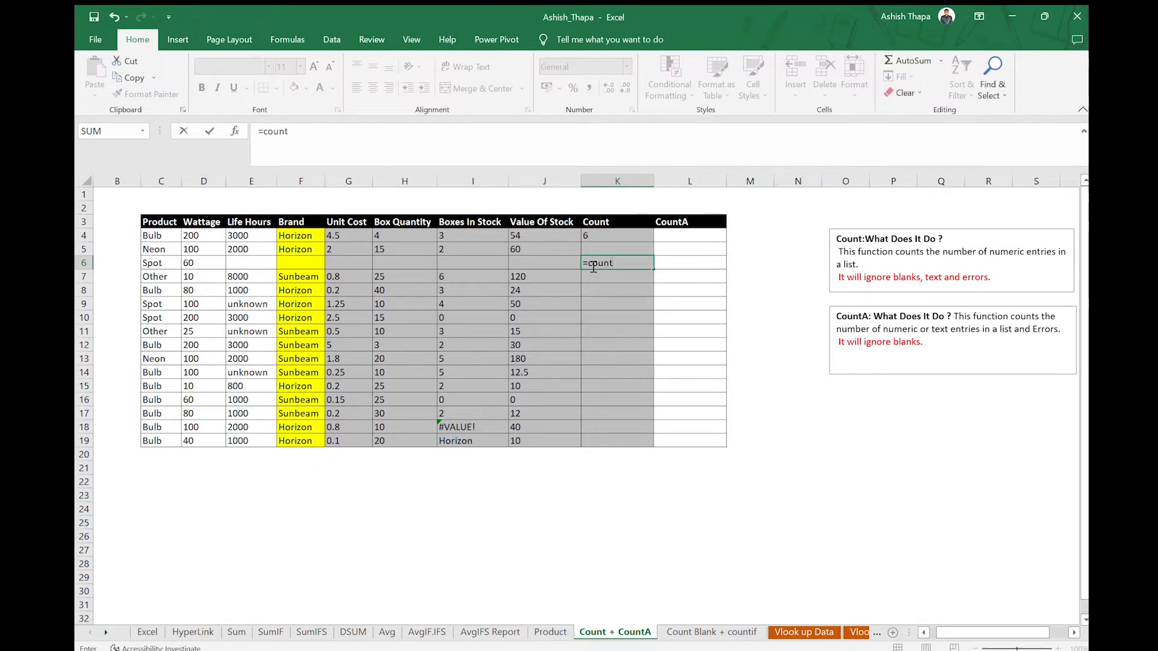
type("t")
key("Tab")
left_click_drag(205, 264, 518, 266)
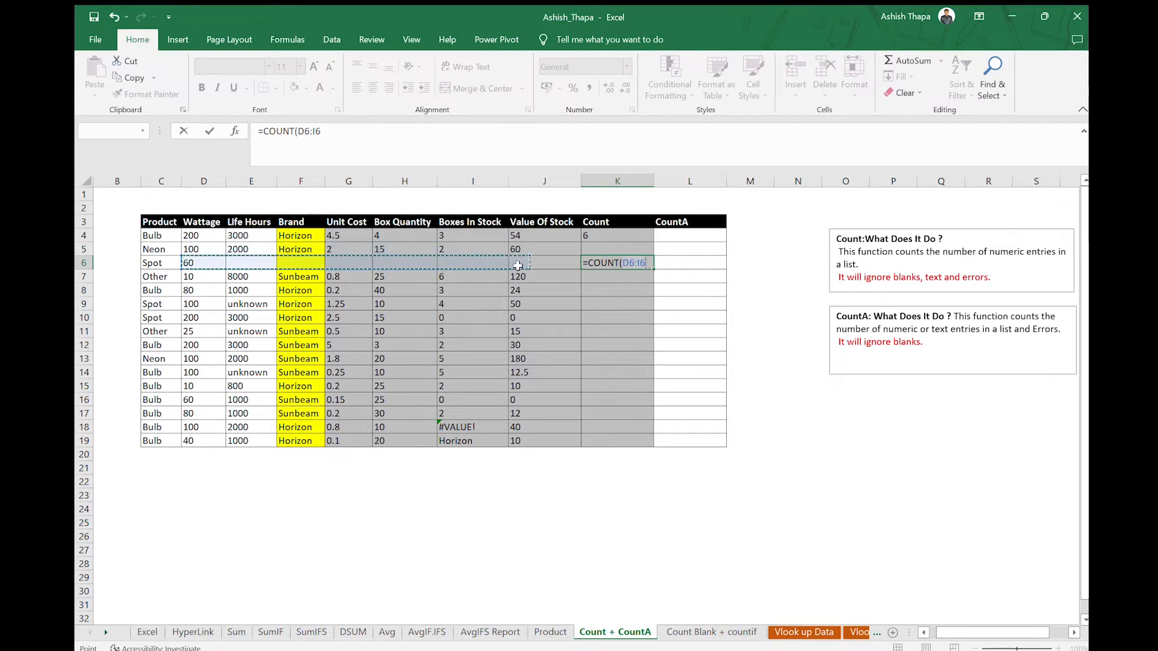
key("Return")
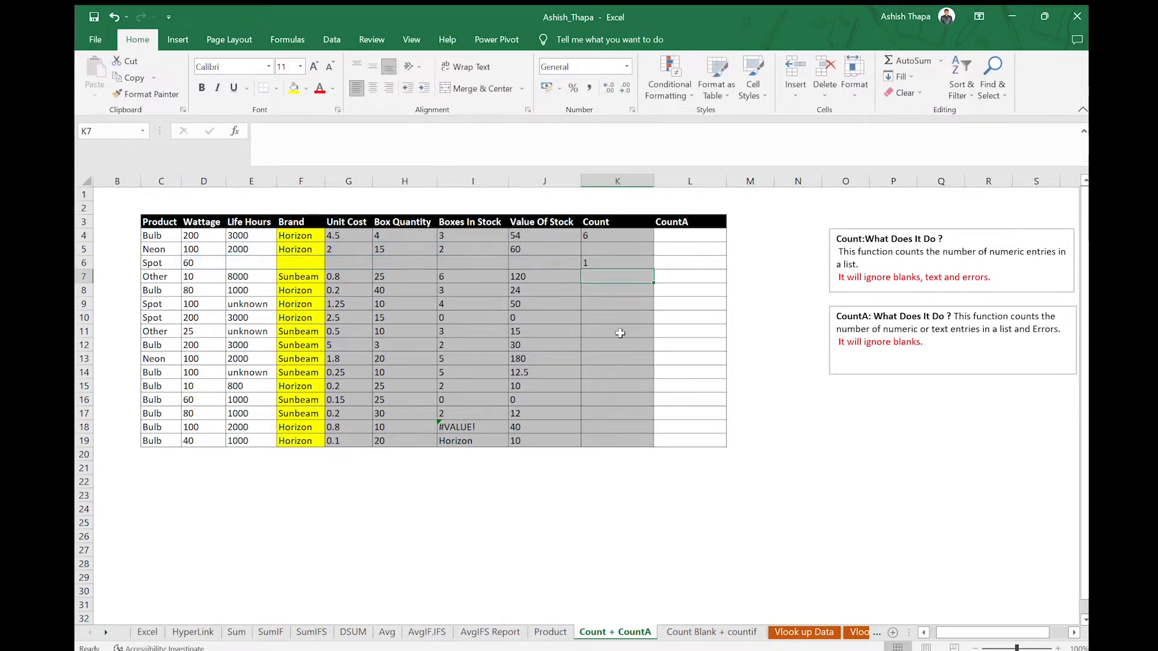
Fill the COUNT formula from K4 into K5 and from K6 down to K19
left_click(624, 237)
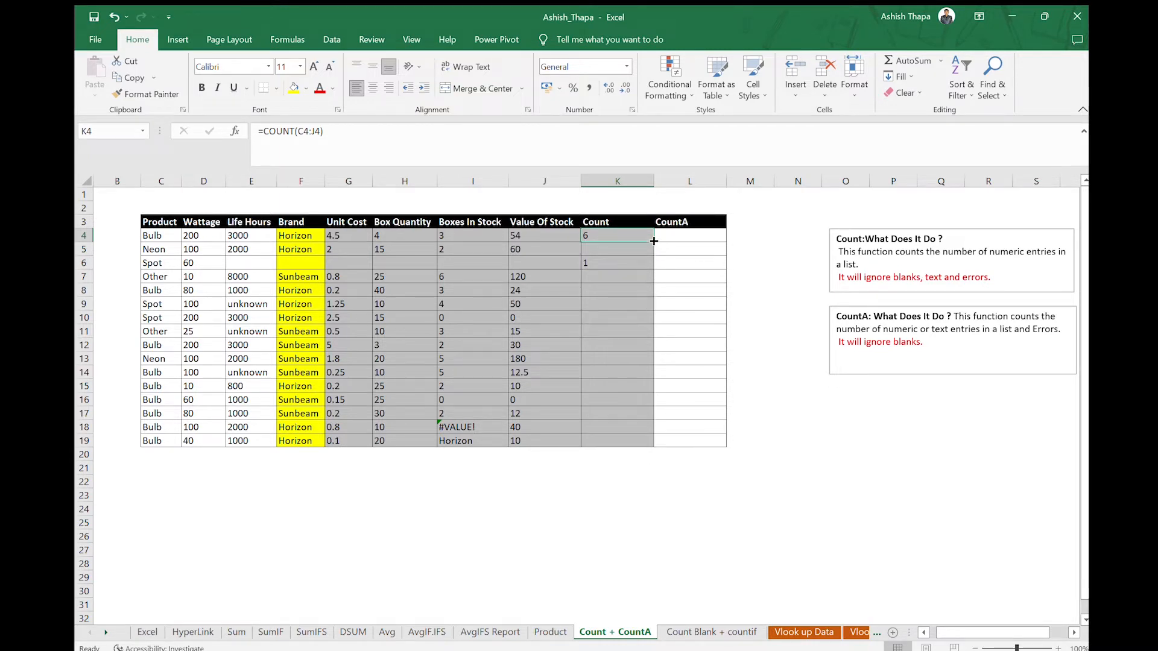
left_click_drag(652, 241, 652, 254)
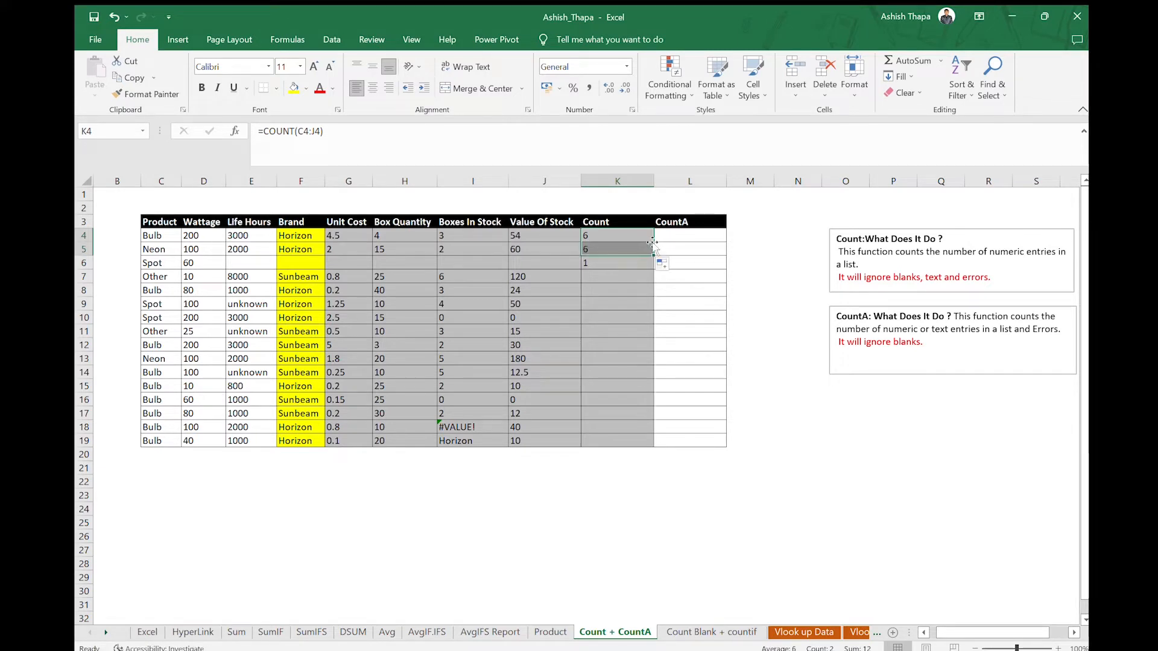
left_click(651, 266)
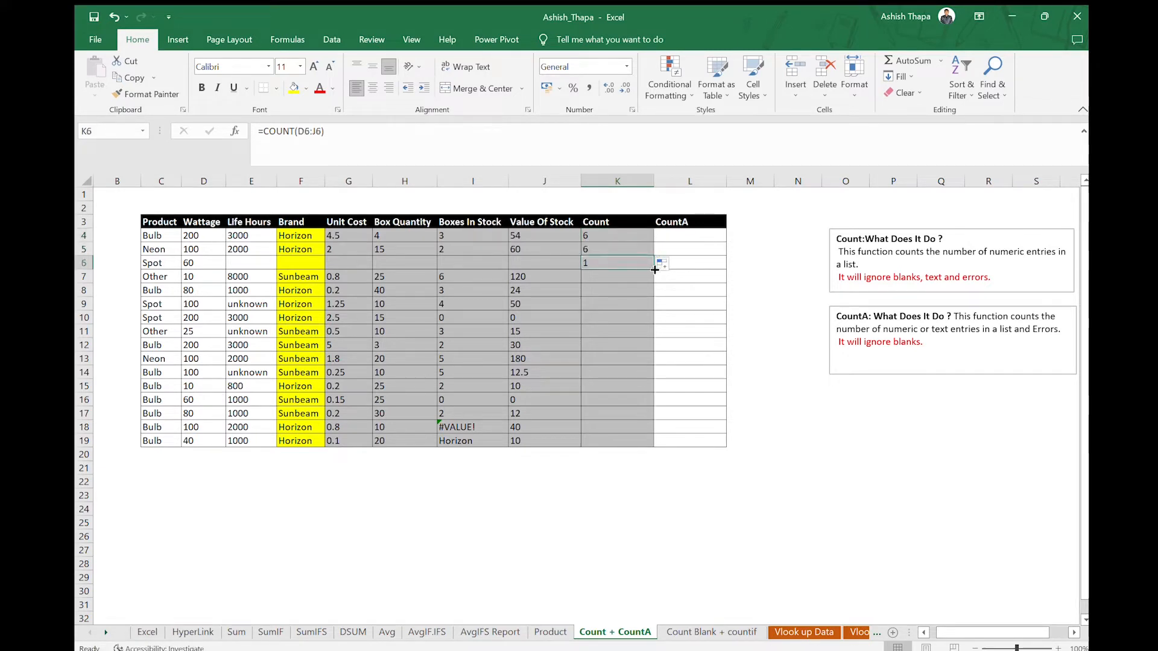
double_click(655, 269)
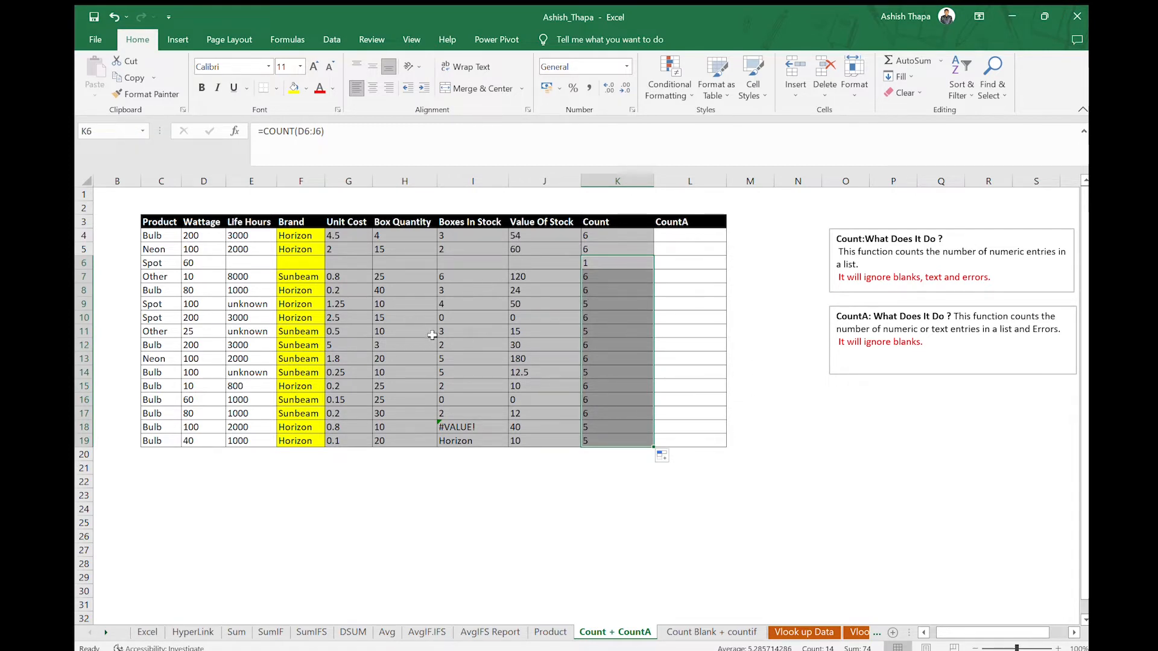
Examine row 18's COUNT formula, its text entries and the error cell under Boxes In Stock
left_click(486, 339)
left_click(601, 429)
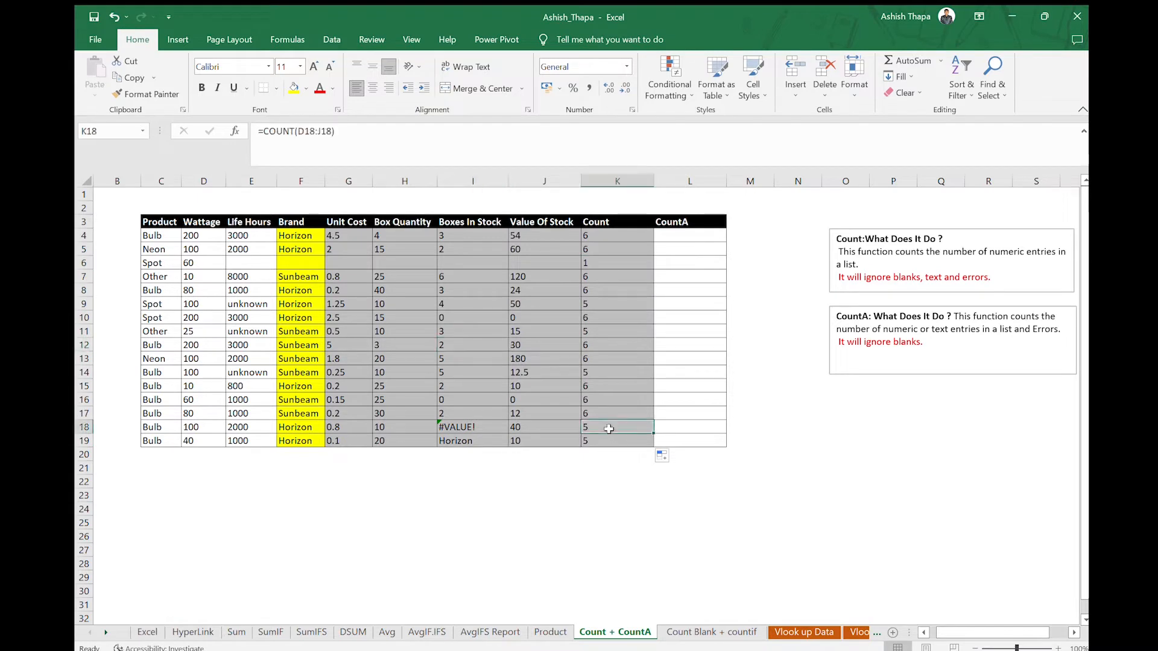
left_click(163, 428)
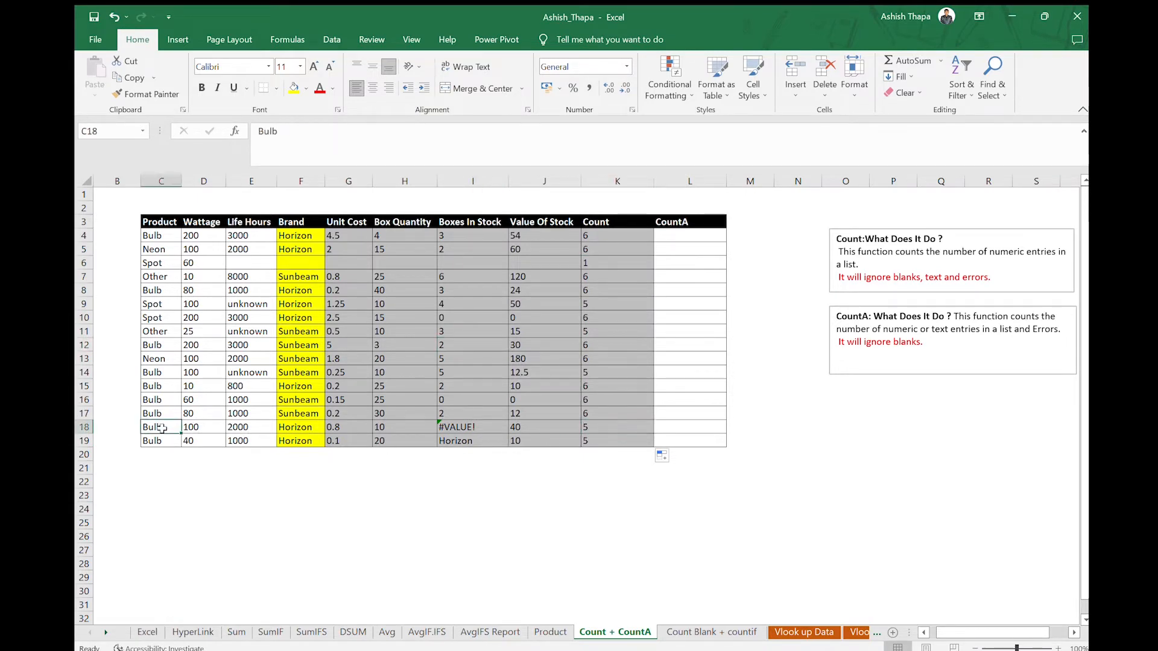
left_click(291, 427)
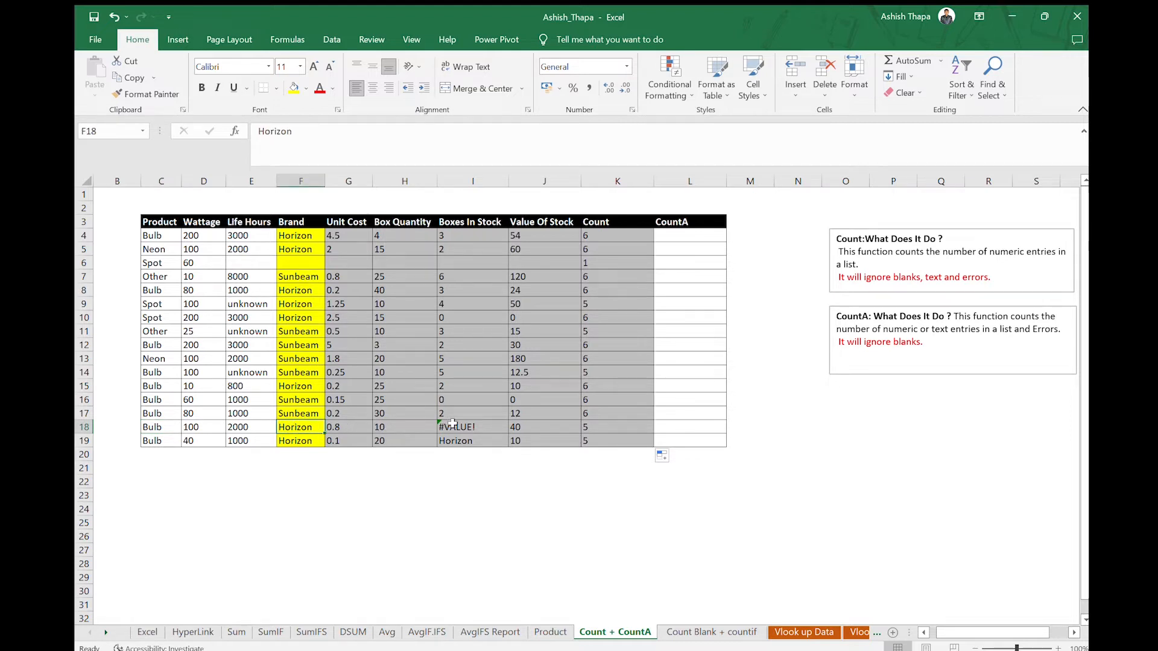
left_click(453, 424)
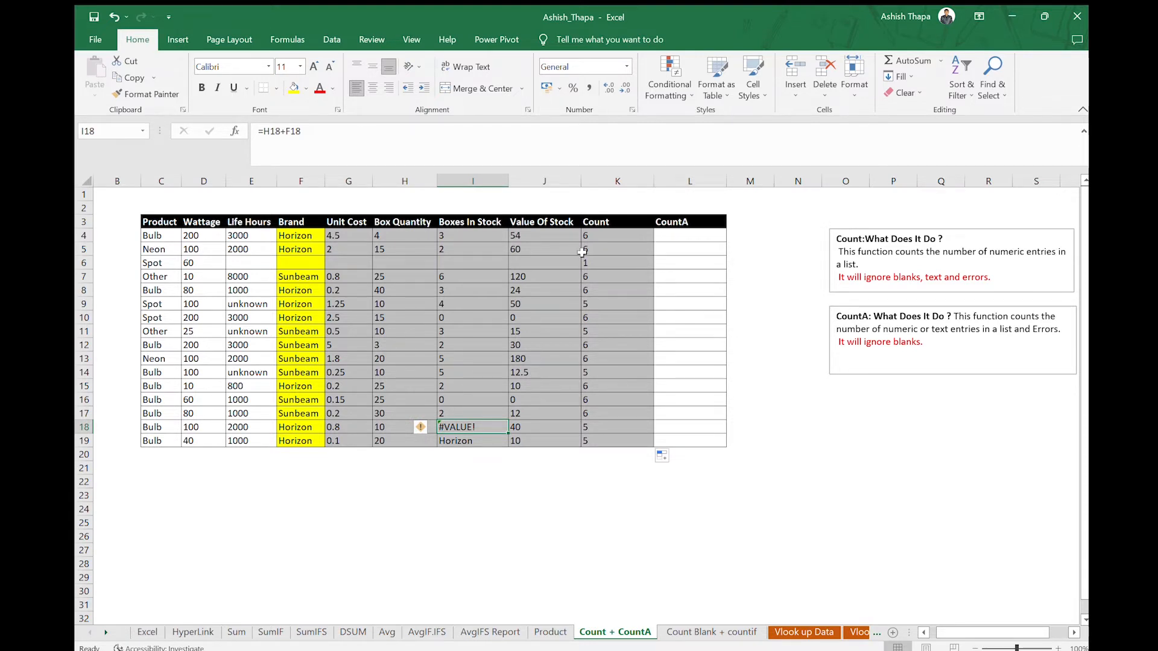
Enter the formula =COUNTA(C4:J4) in cell L4 and fill it down the CountA column to L19
left_click(663, 237)
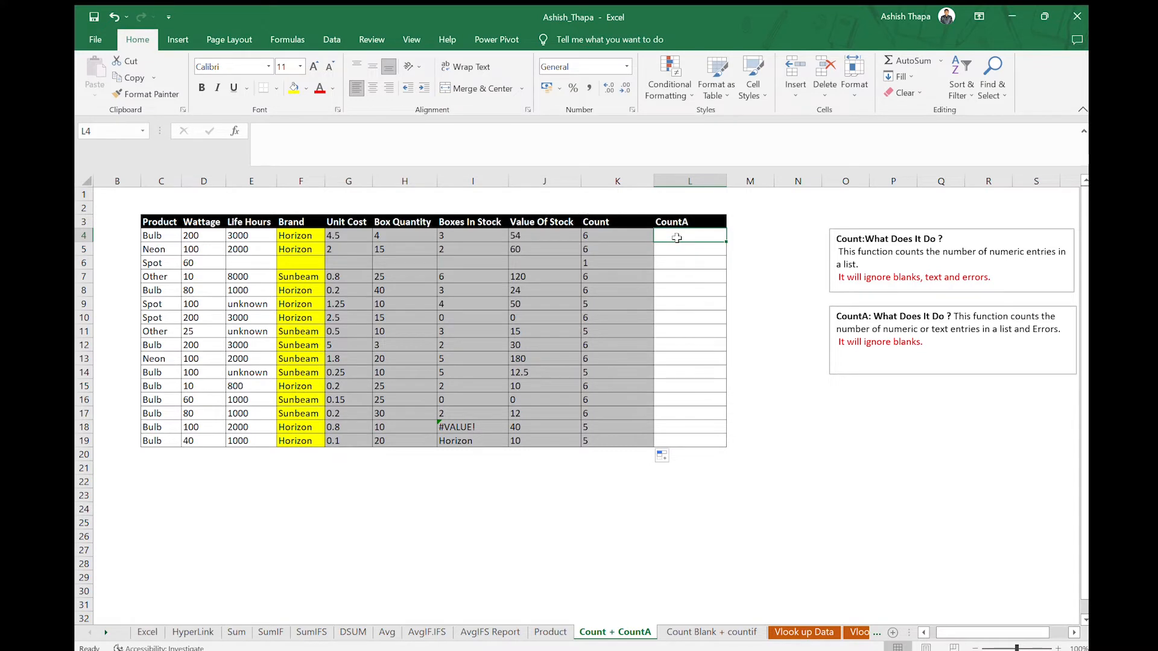
type("=cou")
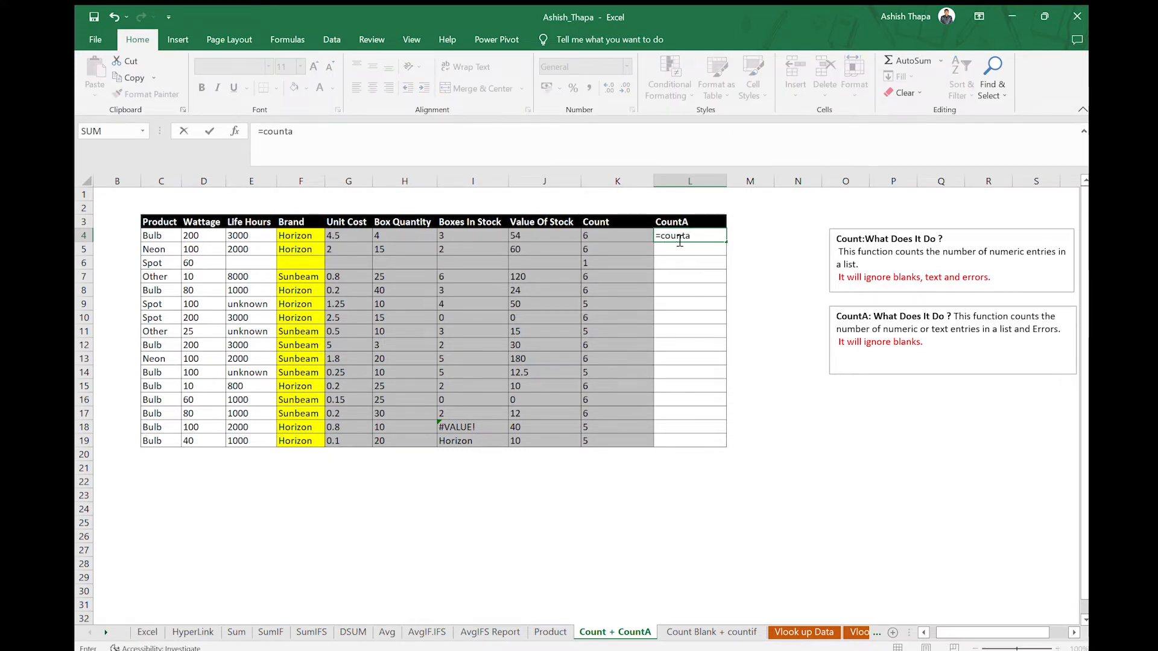
type("nta")
key("Tab")
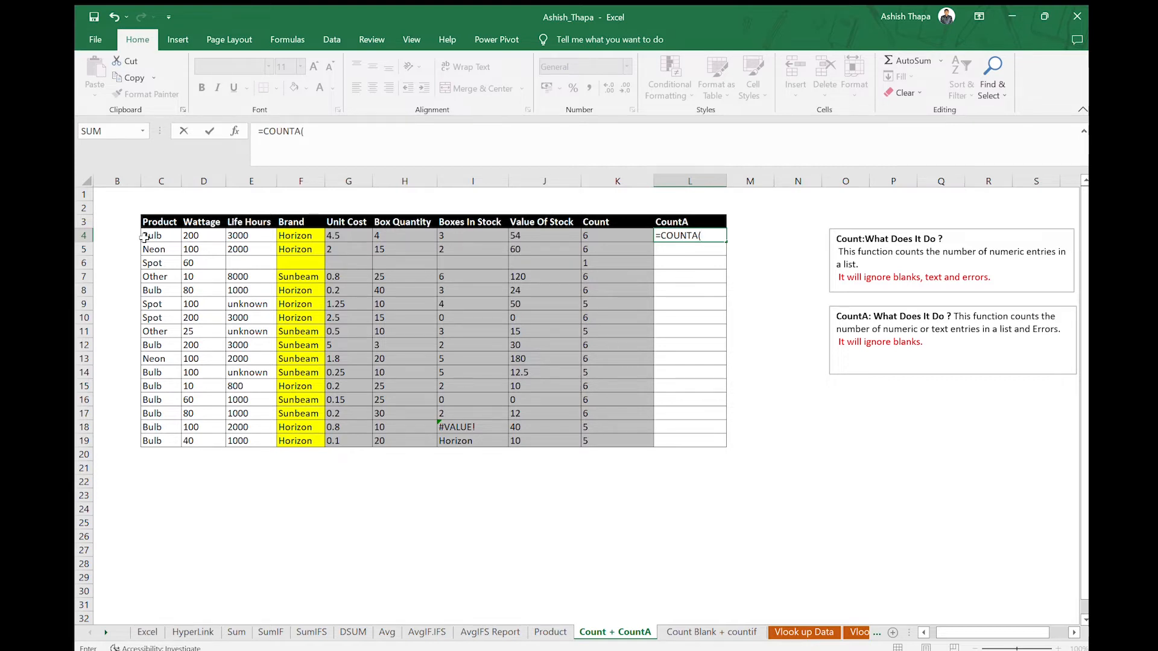
left_click_drag(145, 237, 545, 236)
key("Return")
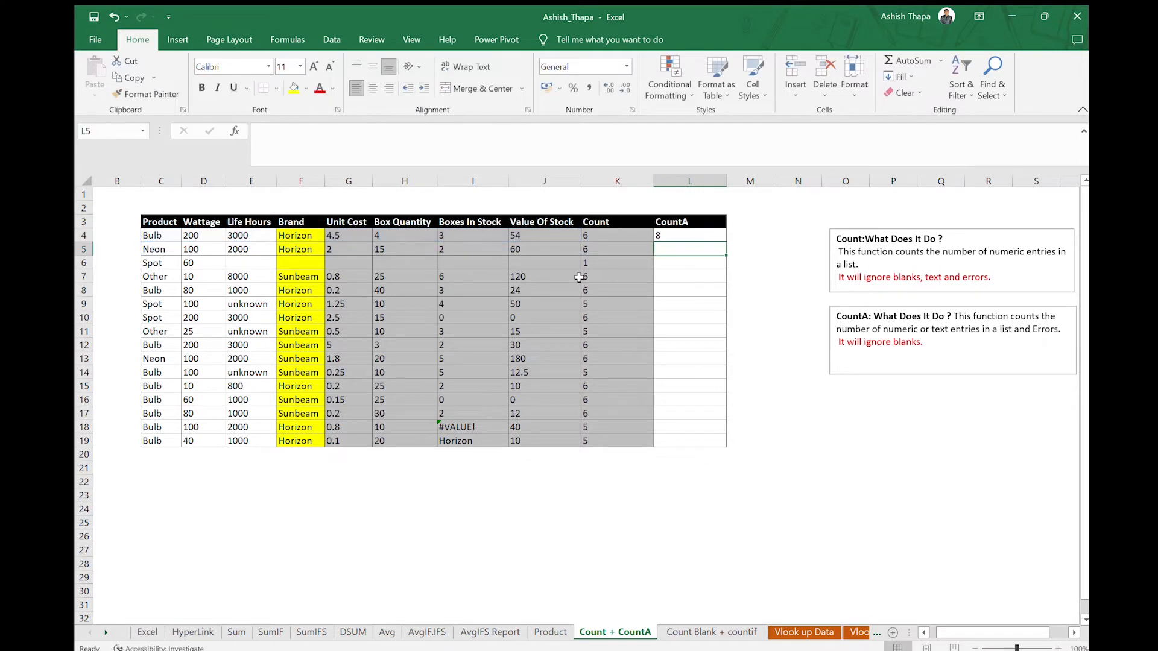
left_click(688, 236)
double_click(727, 241)
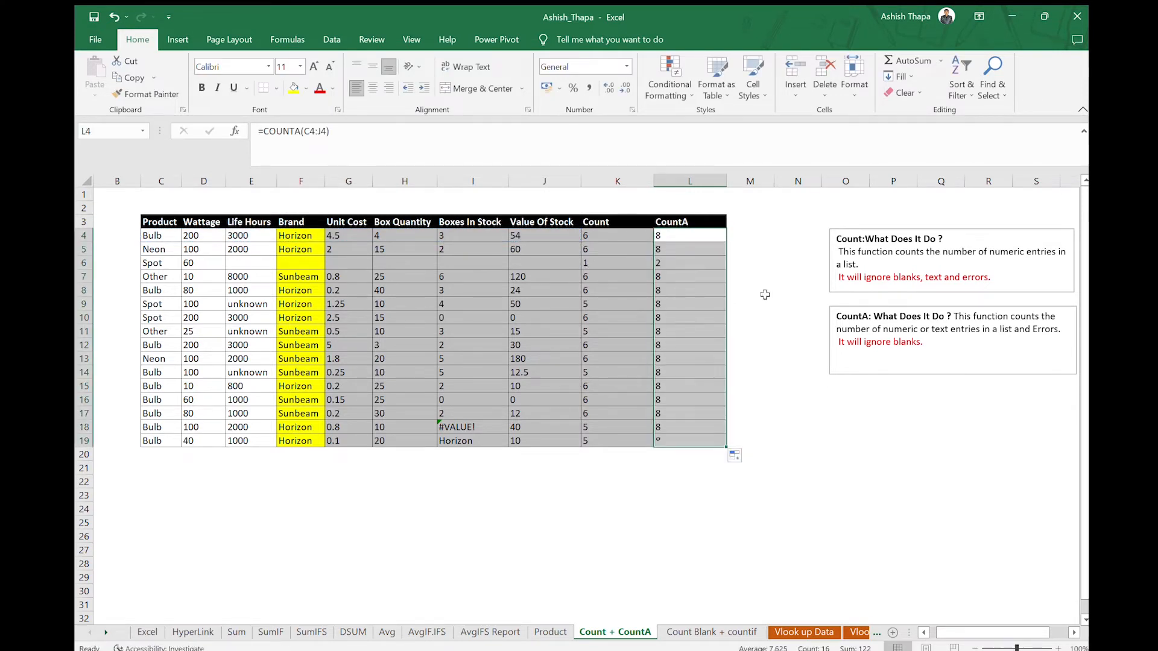
Compare the CountA results with the Spot row's entries, the error cell in row 18 and the CountA note about ignoring blanks
left_click_drag(707, 318, 705, 309)
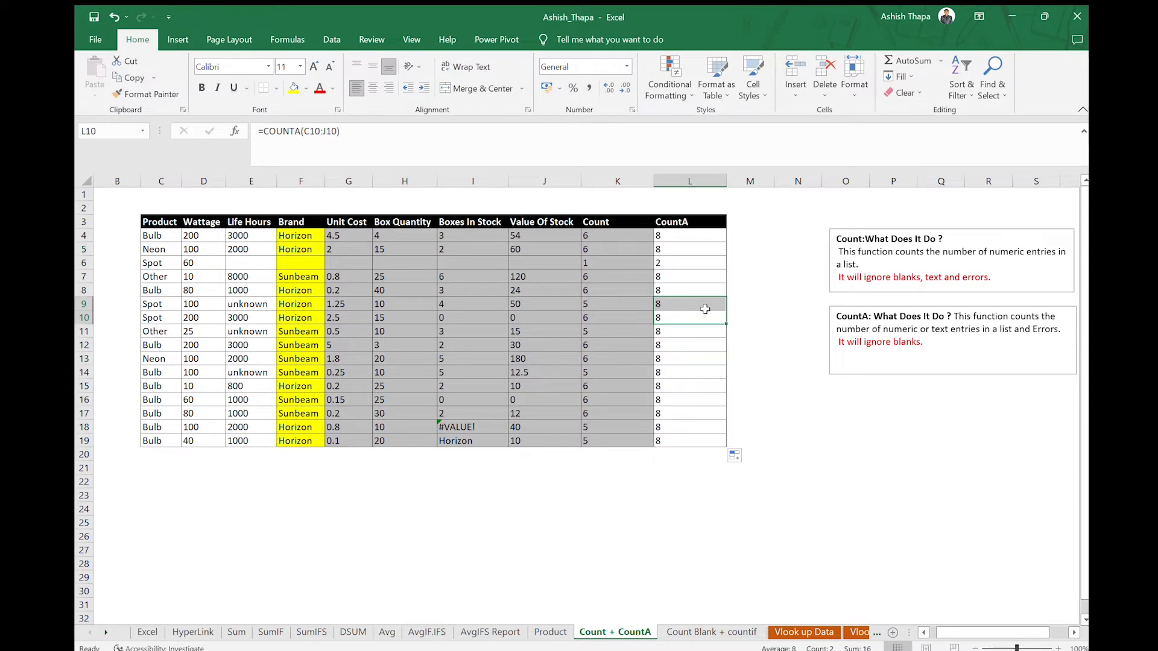
left_click(700, 278)
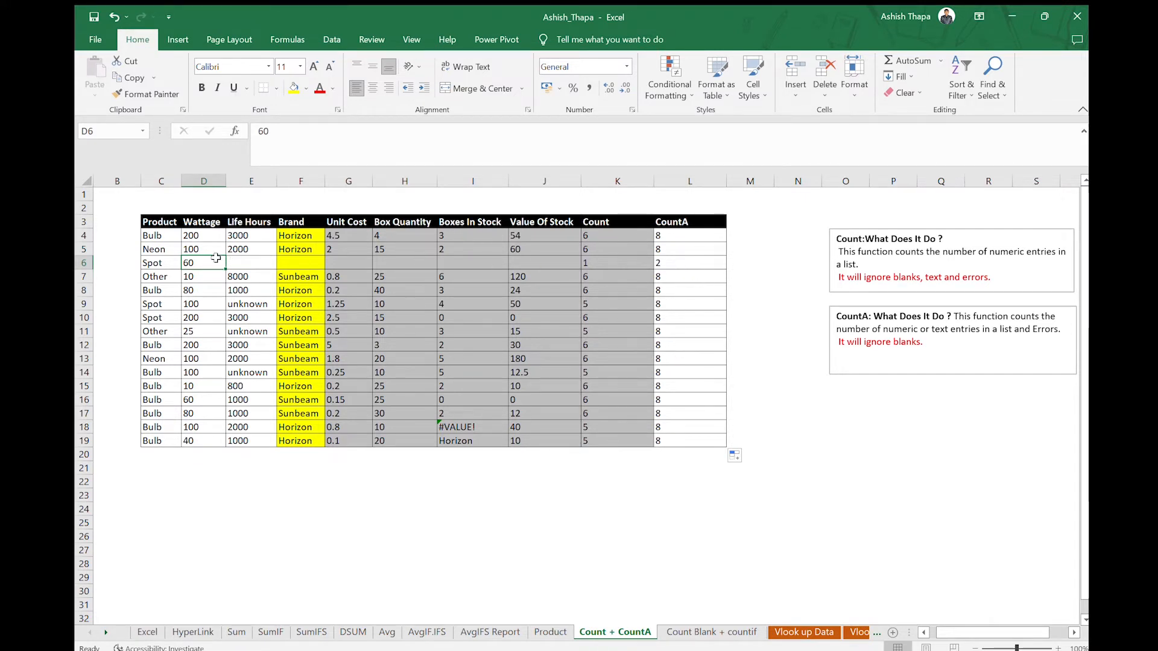
left_click(162, 264)
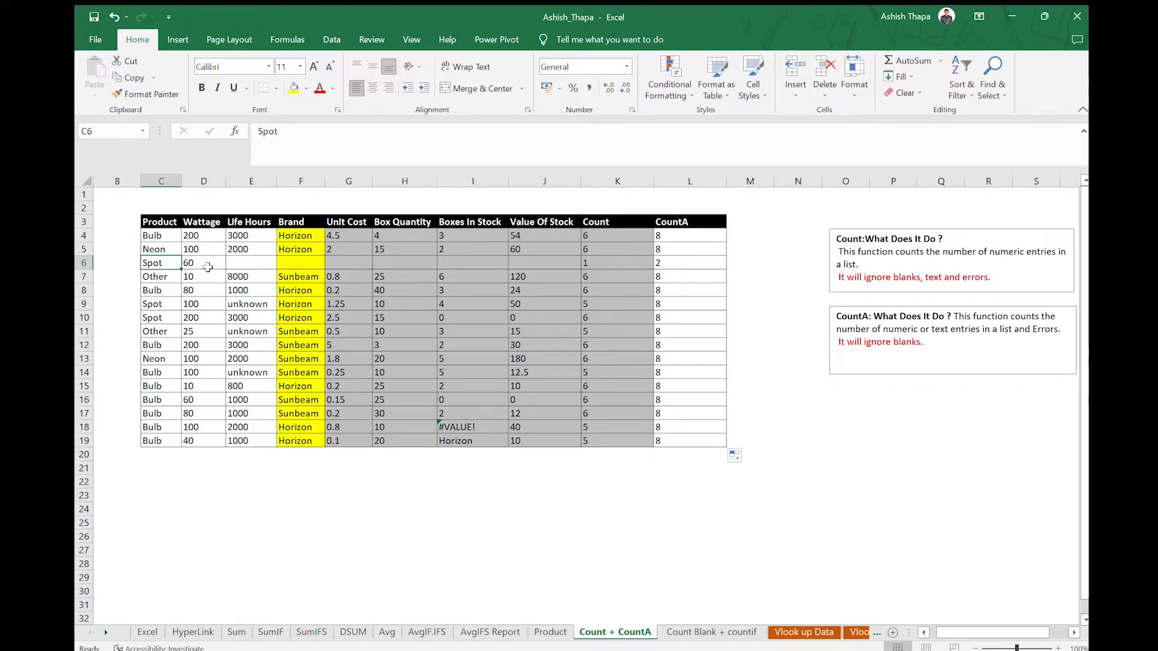
left_click(205, 266)
left_click(167, 273)
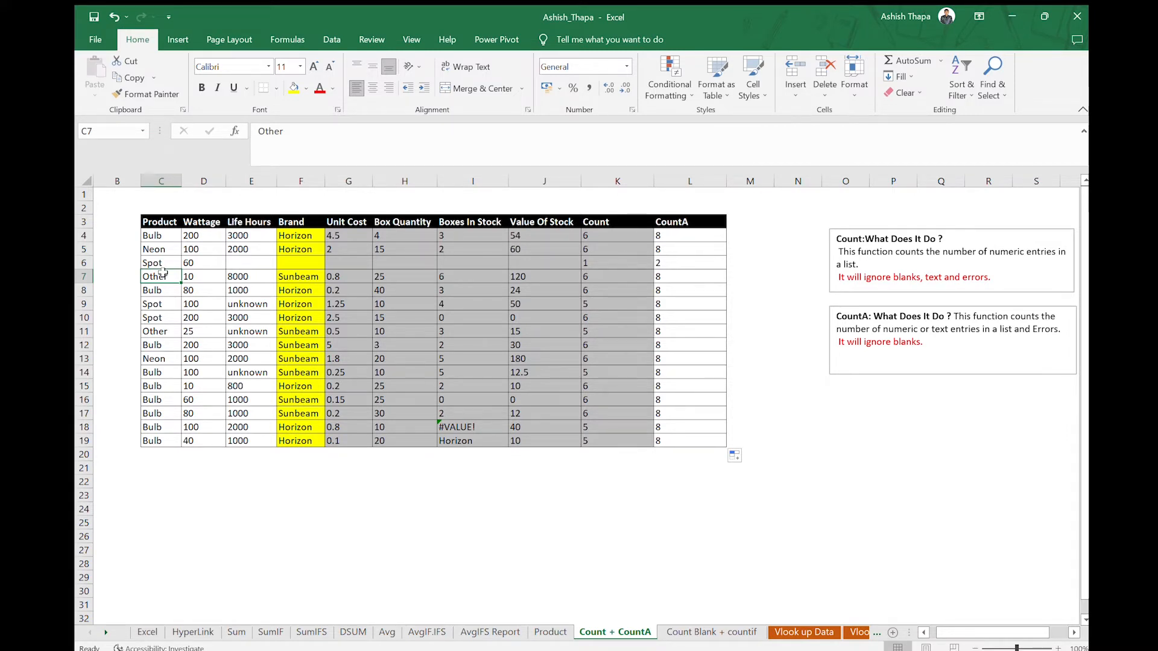
left_click(462, 429)
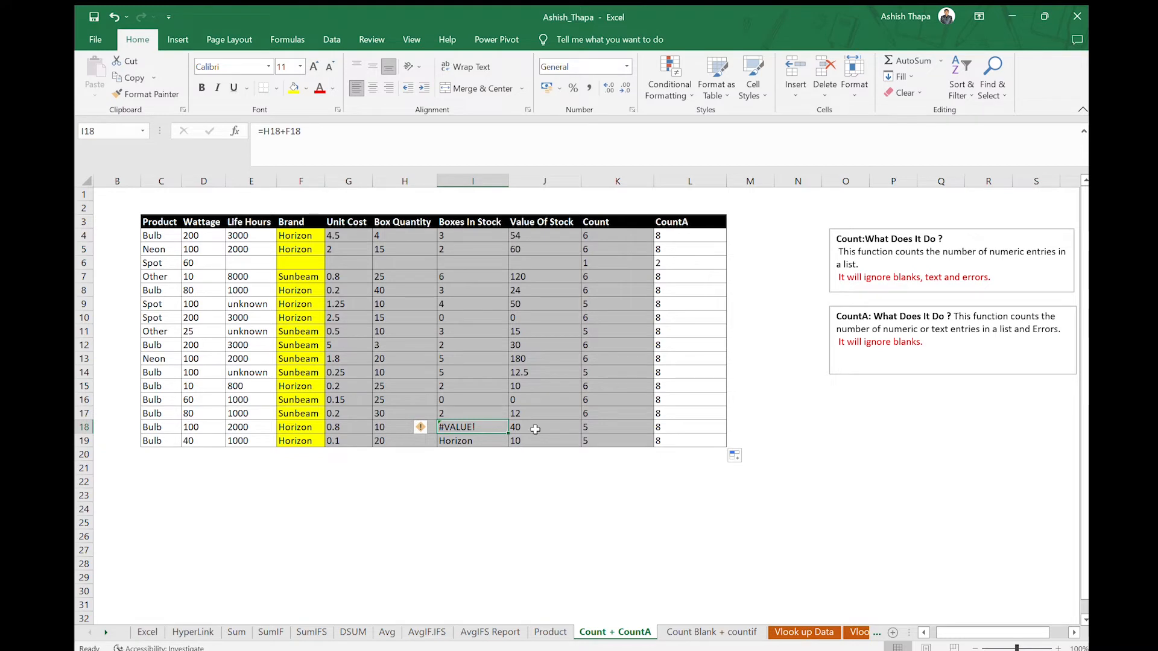
left_click(864, 342)
left_click_drag(864, 342, 916, 343)
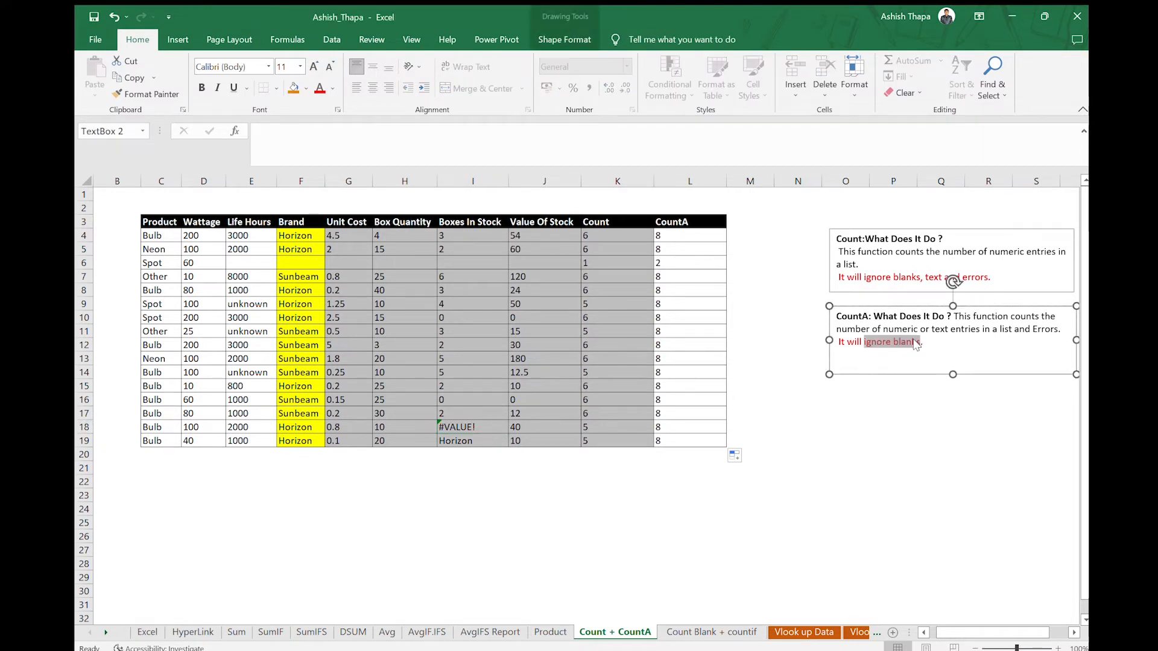
left_click(844, 371)
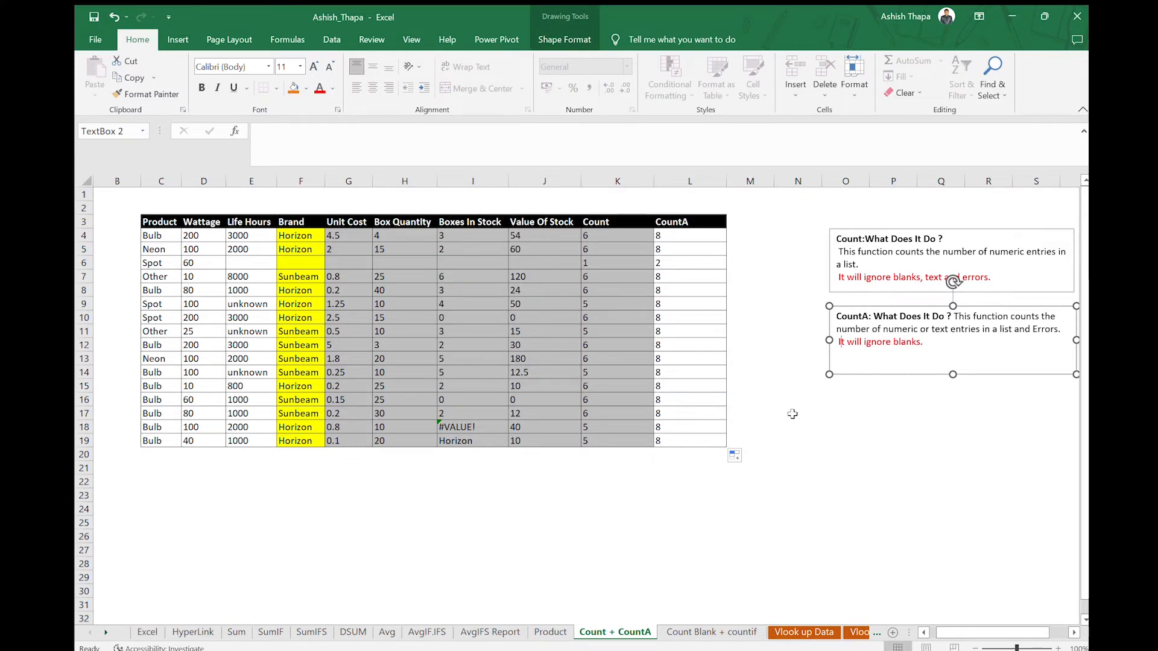
scroll(782, 392, "right", 2)
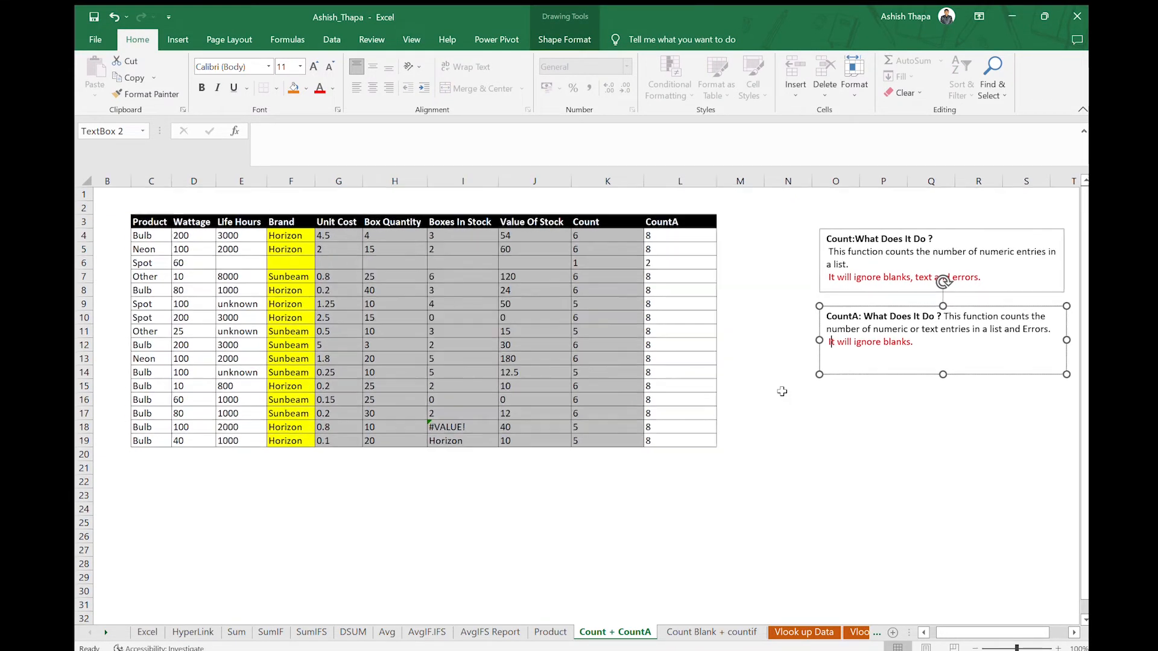
scroll(782, 392, "left", 2)
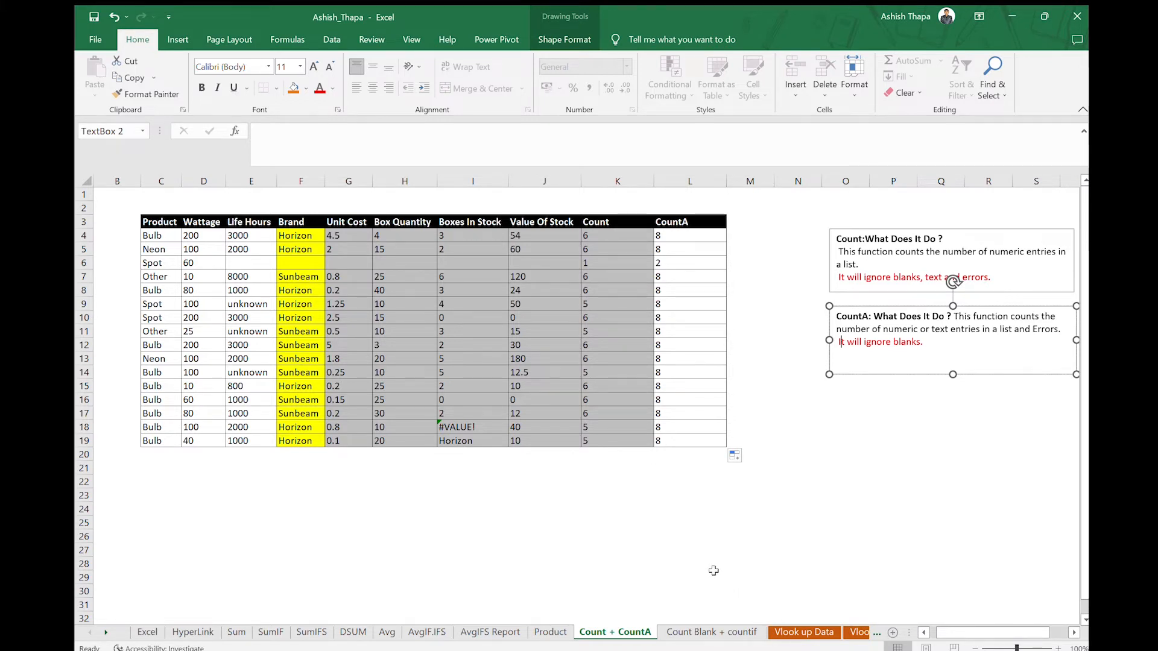
Switch to the Count Blank + countif sheet and examine the COUNTBLANK formula in E16 and its vote range
left_click(712, 632)
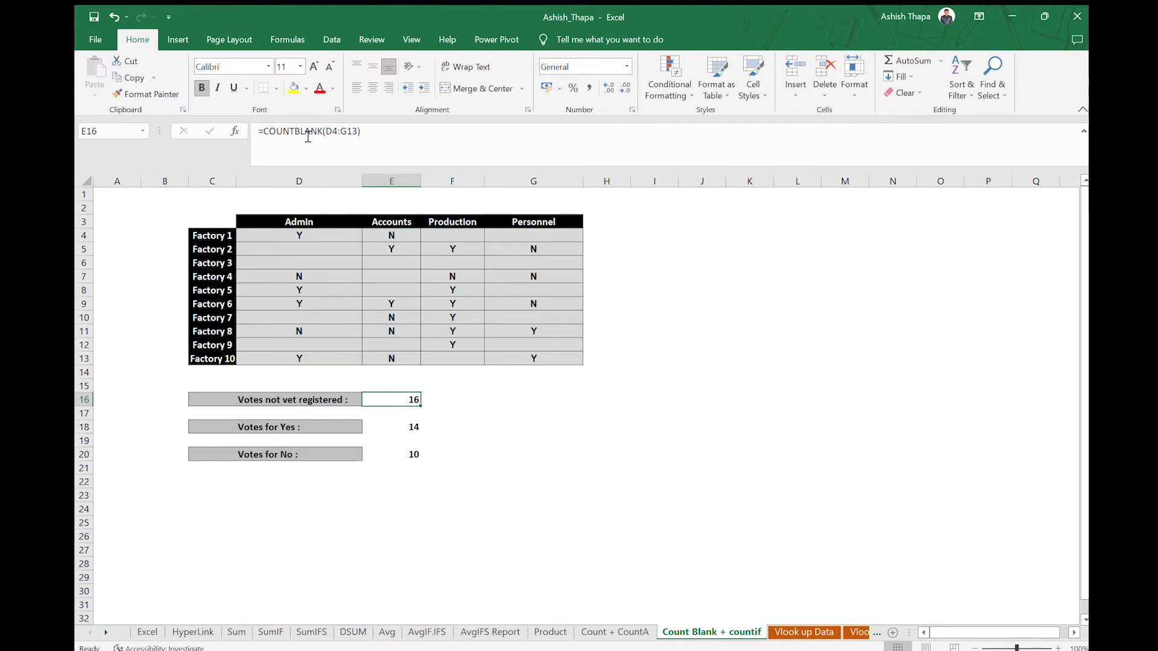
left_click(282, 234)
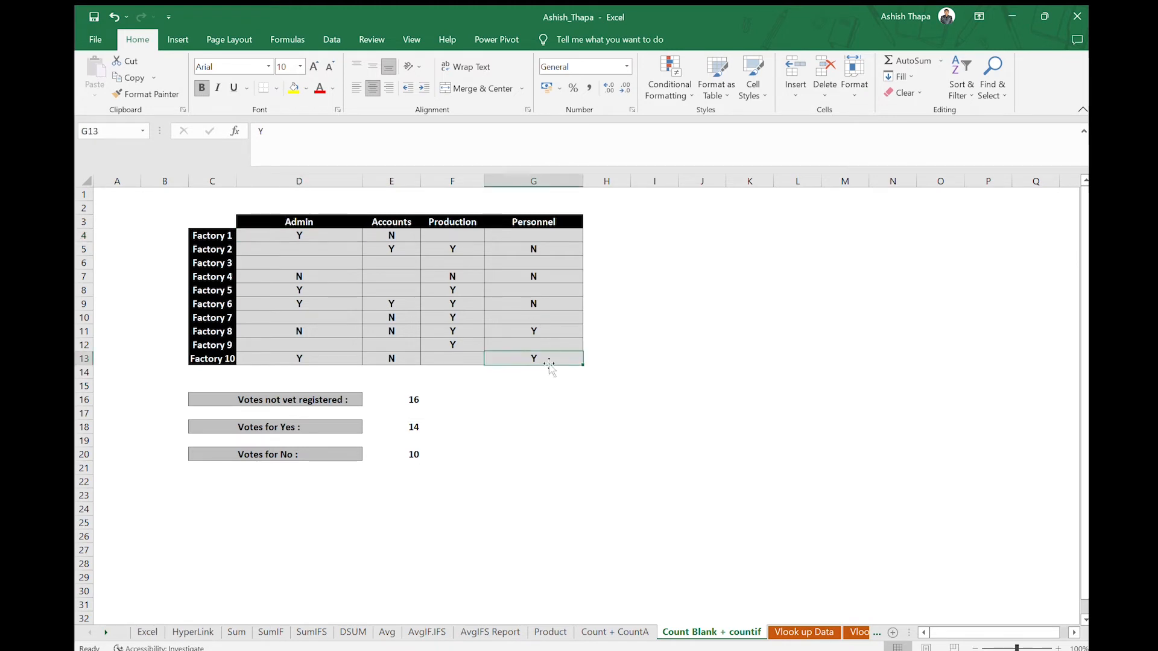
left_click(435, 398)
left_click(401, 395)
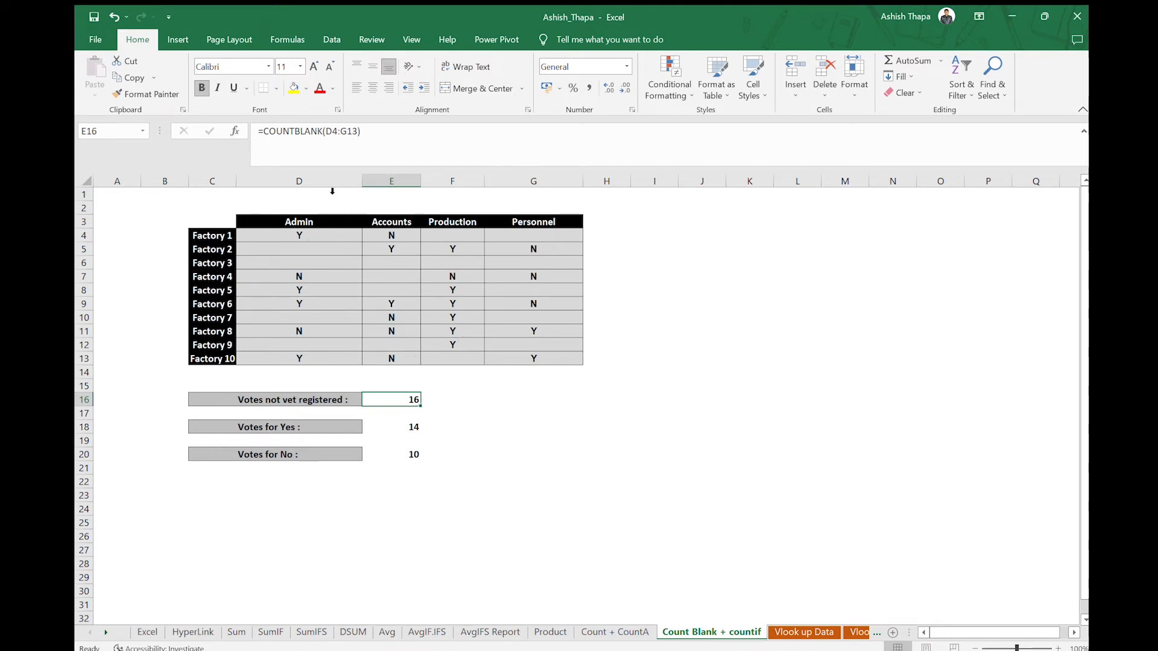
Go through the blank vote cells in the factory table and compare them with the COUNTBLANK result in E16
left_click(300, 253)
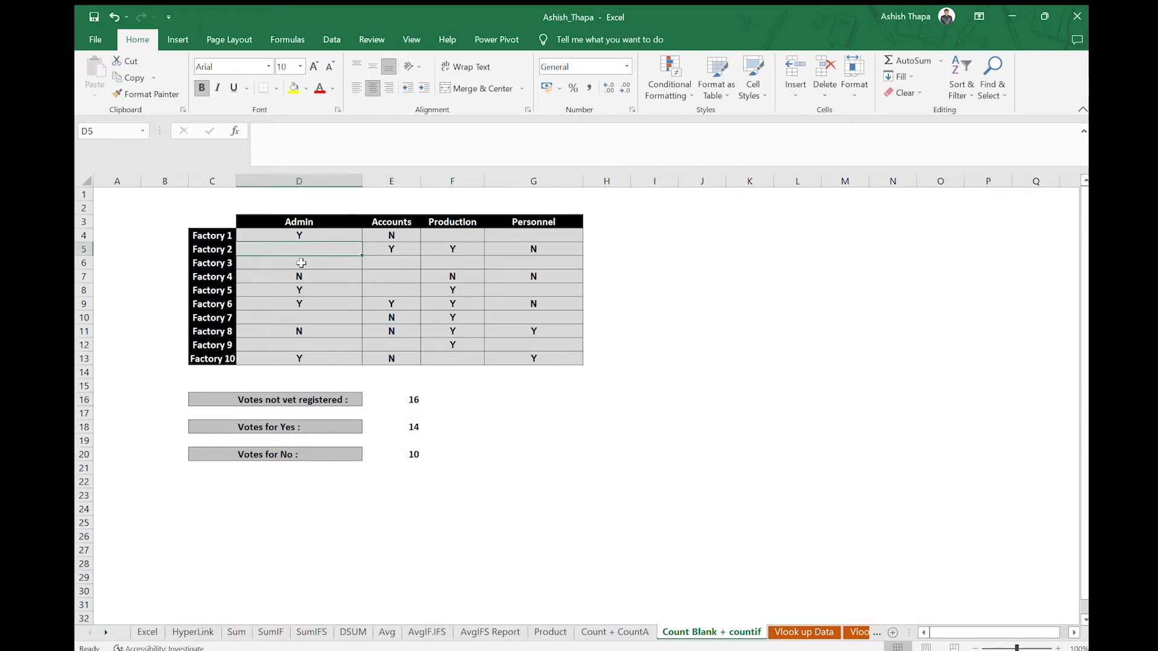
left_click(301, 263)
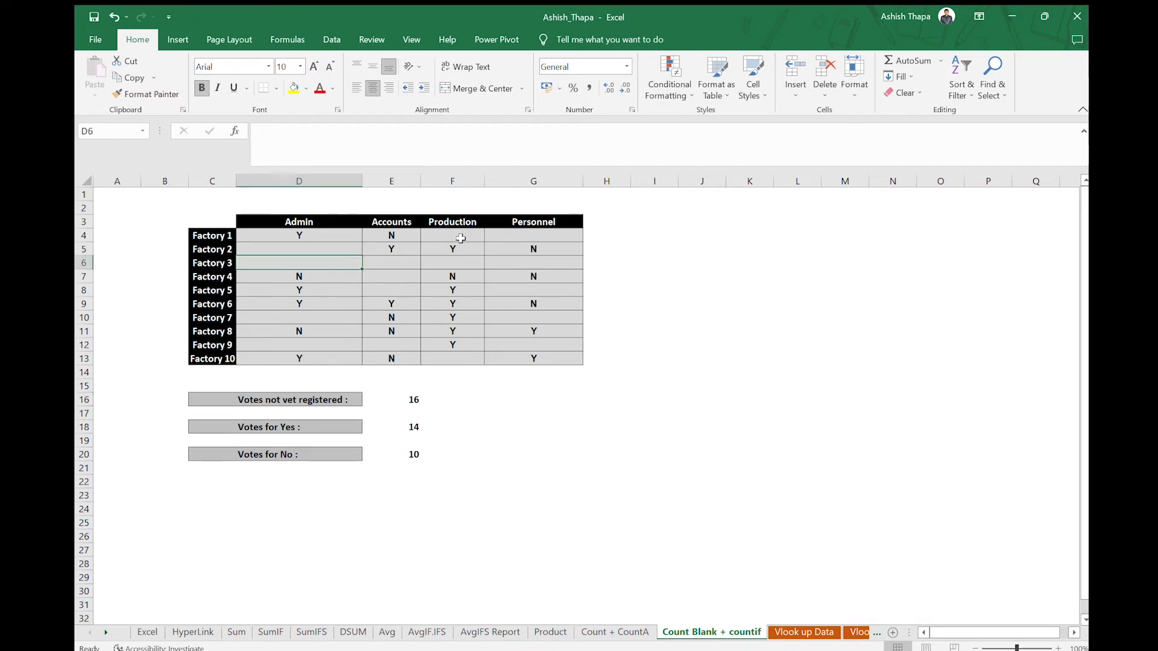
left_click(461, 239)
left_click(539, 238)
left_click(402, 277)
left_click(392, 292)
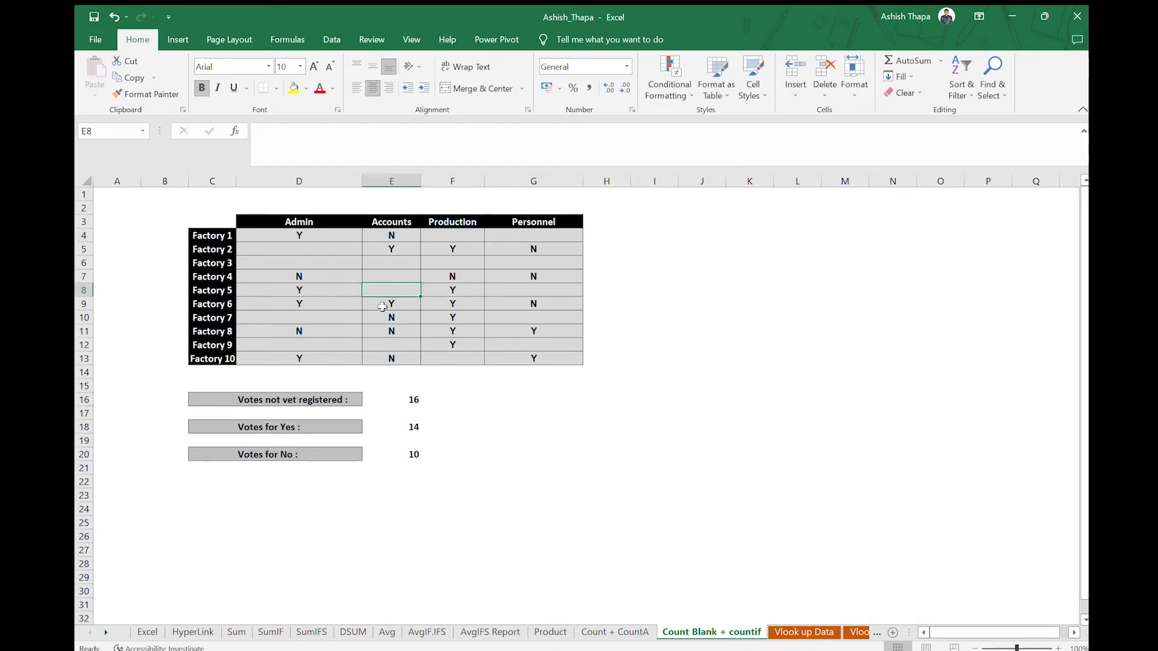
left_click(316, 316)
left_click(332, 374)
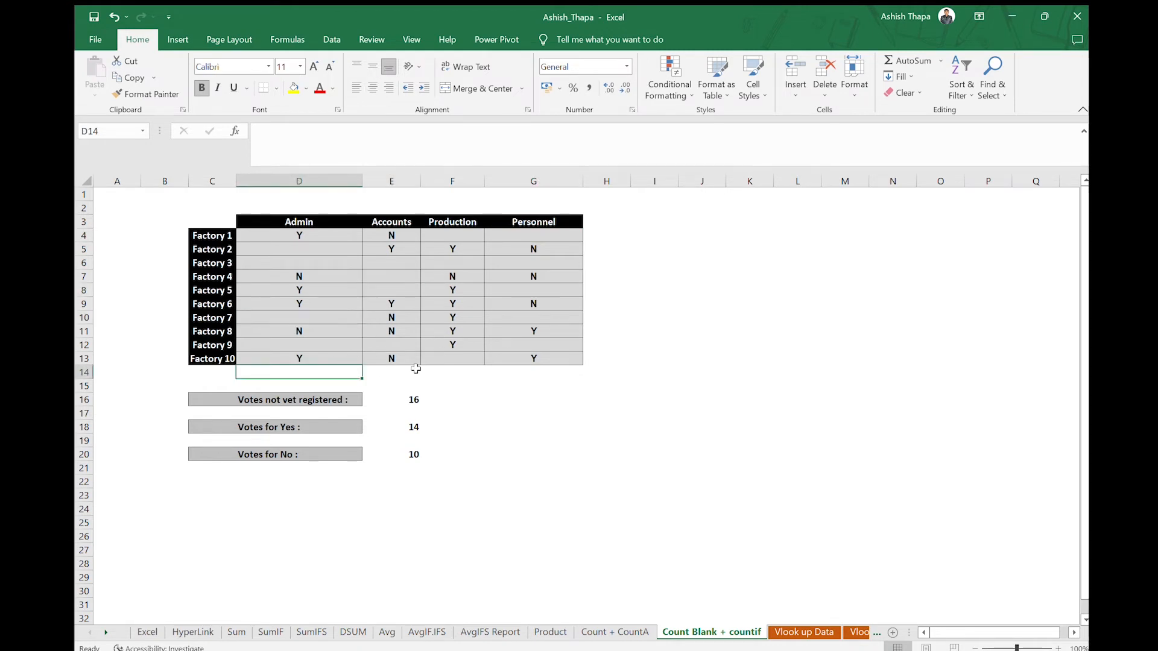
left_click(414, 401)
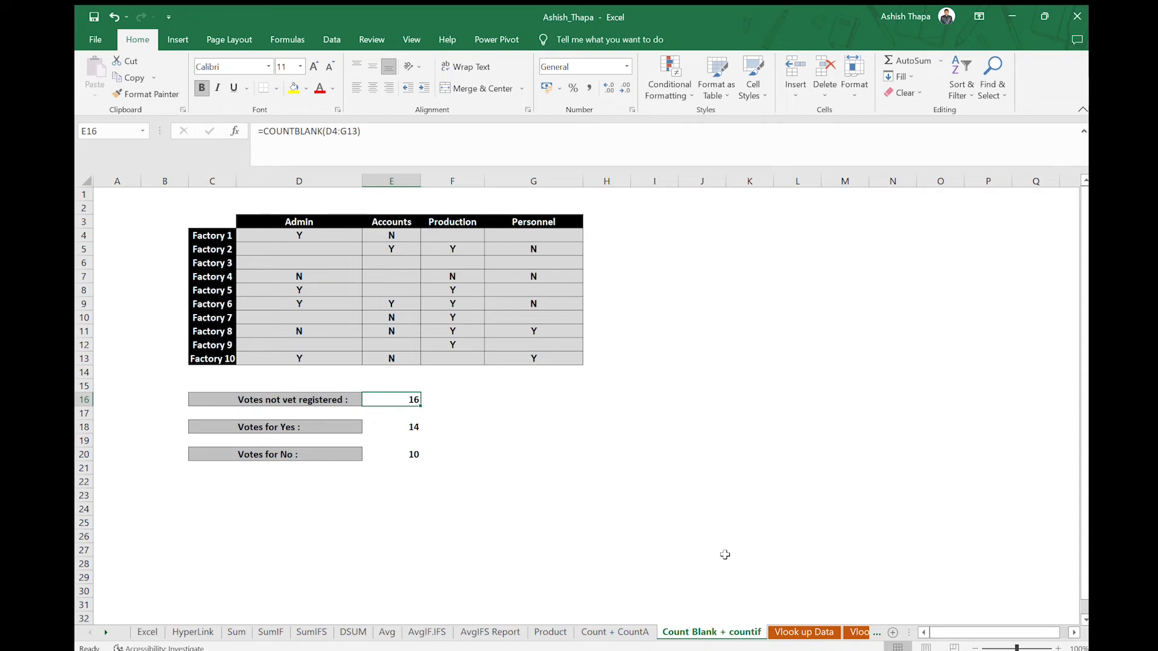
Examine the COUNTIF formula in E18 and its Votes for Yes label
left_click(409, 429)
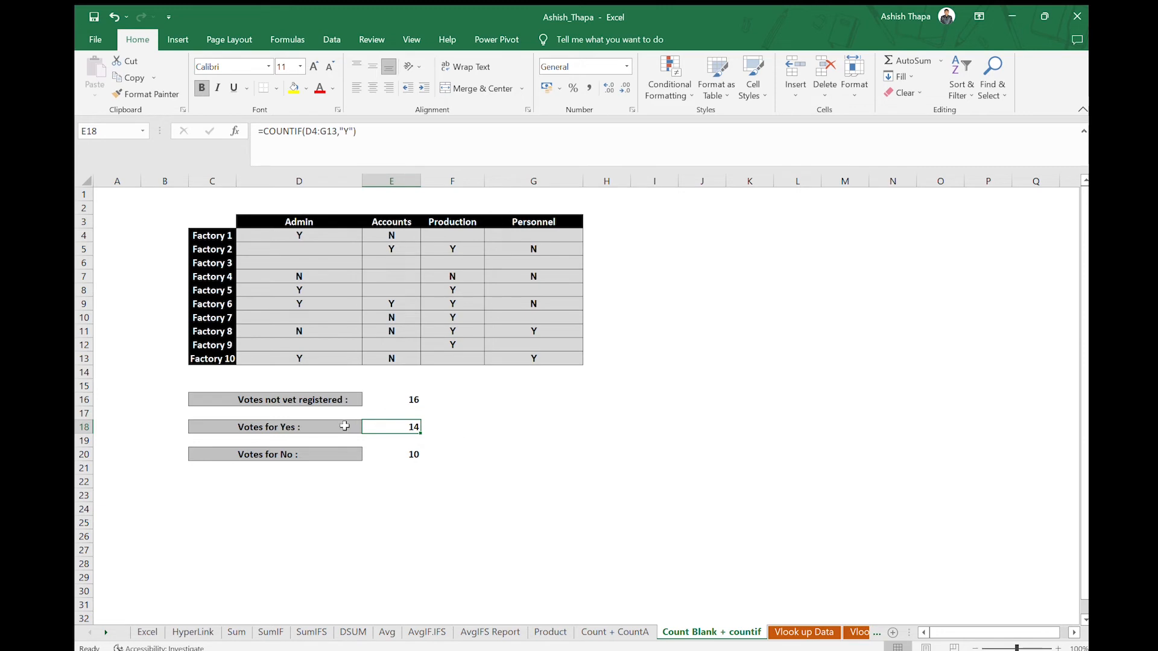
left_click(265, 429)
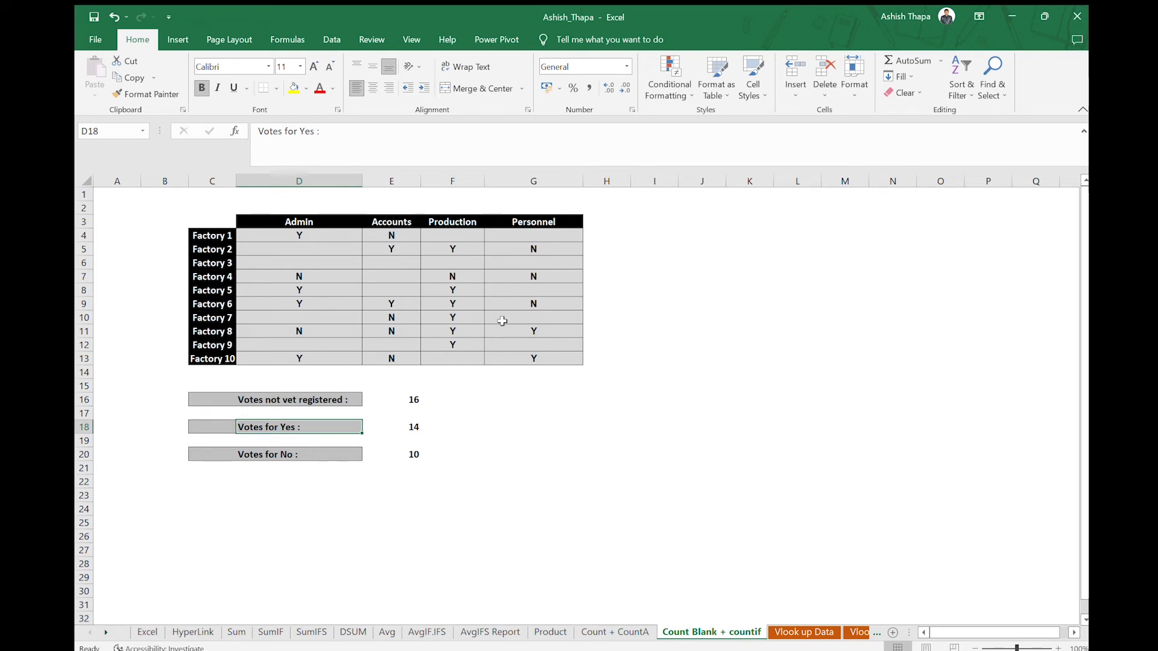
left_click(414, 427)
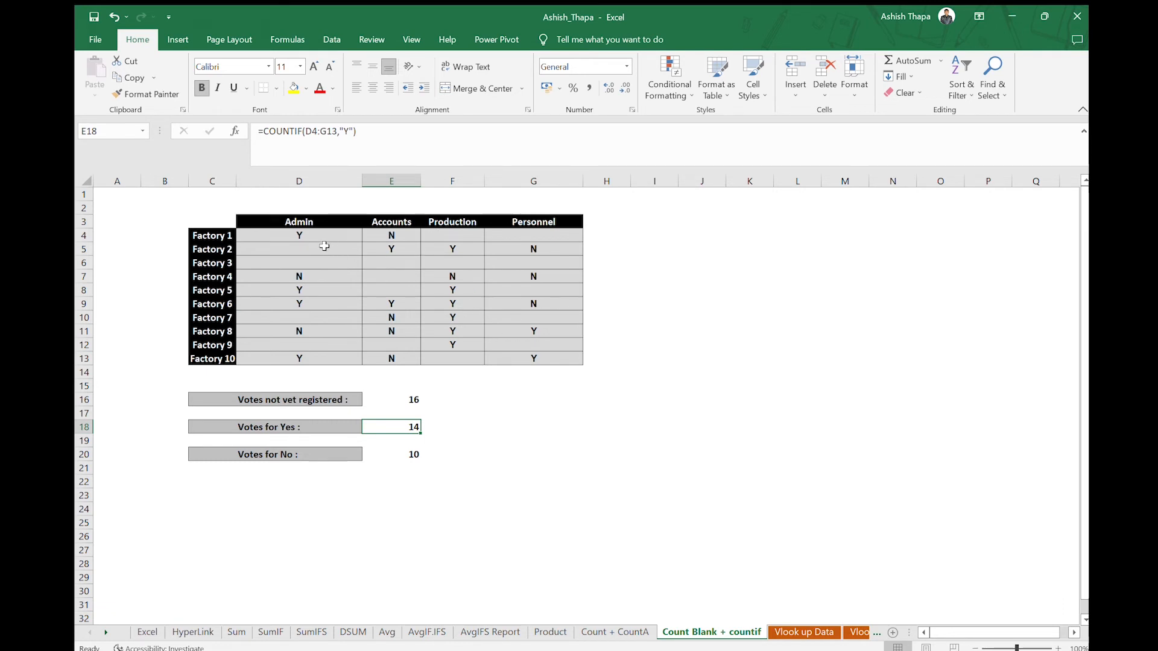
Go through the Y votes in the Admin, Accounts and Production columns that the COUNTIF formula counts
left_click(309, 238)
left_click(452, 250)
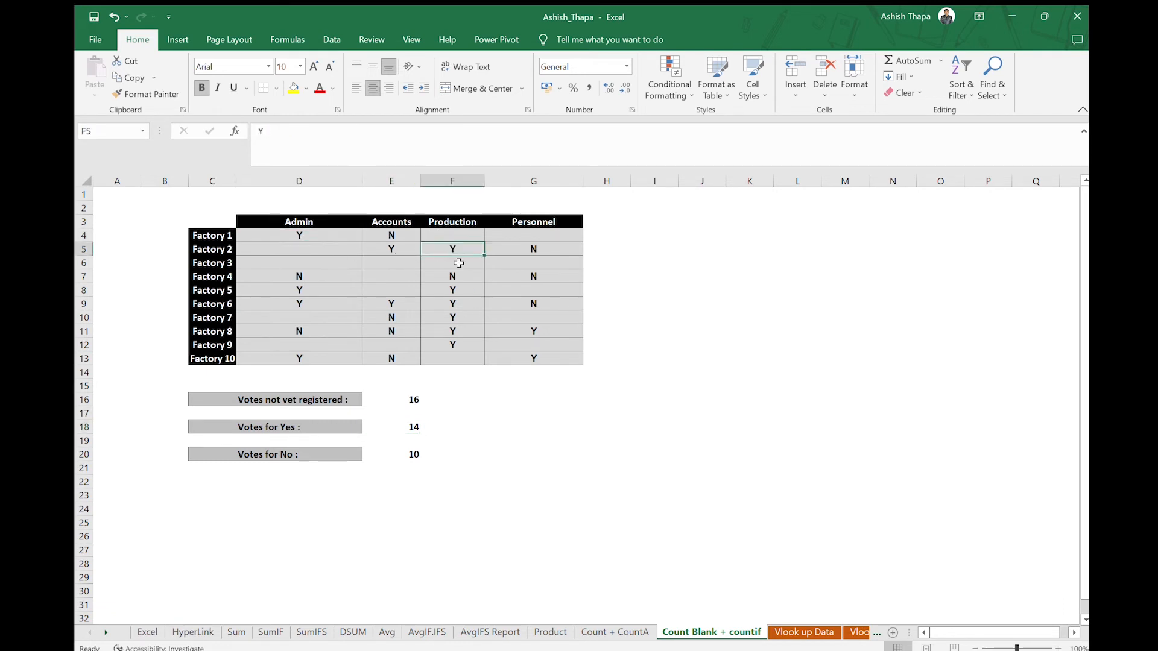
left_click(457, 305)
left_click(456, 329)
left_click(454, 344)
left_click(459, 318)
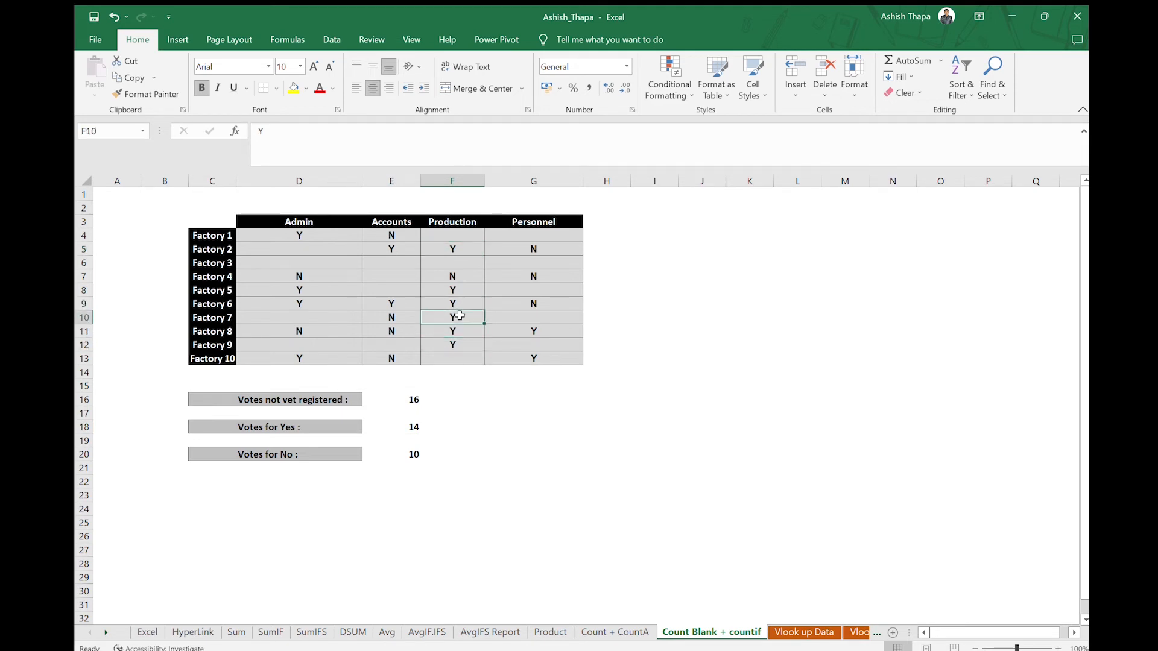
left_click(461, 305)
left_click(464, 249)
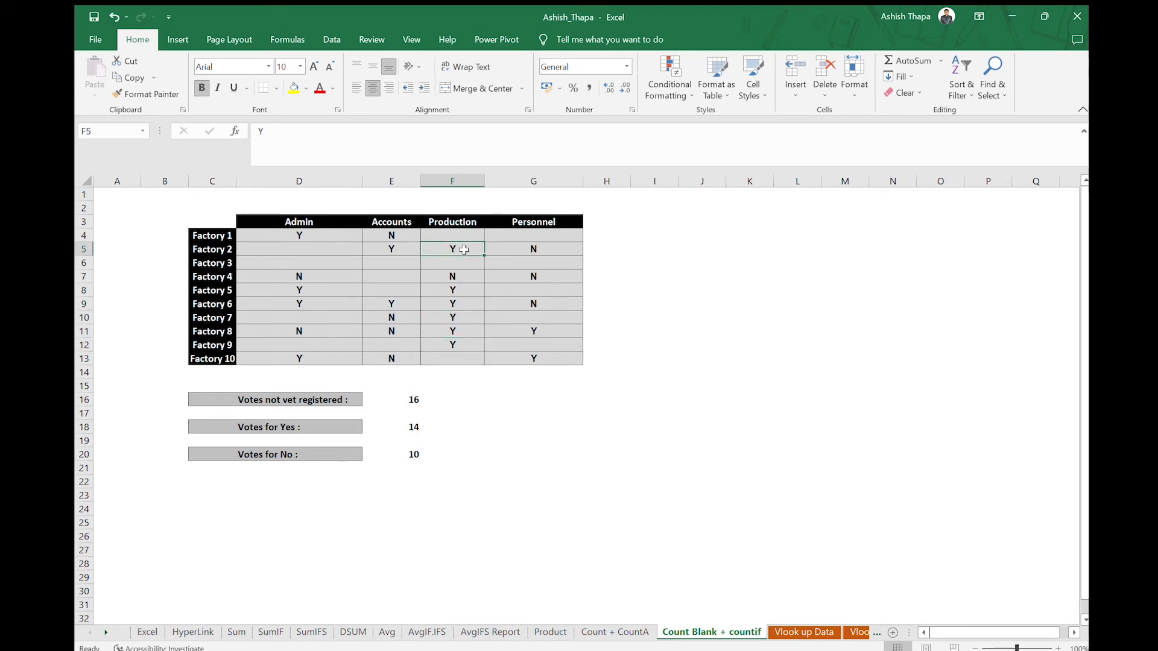
left_click(406, 249)
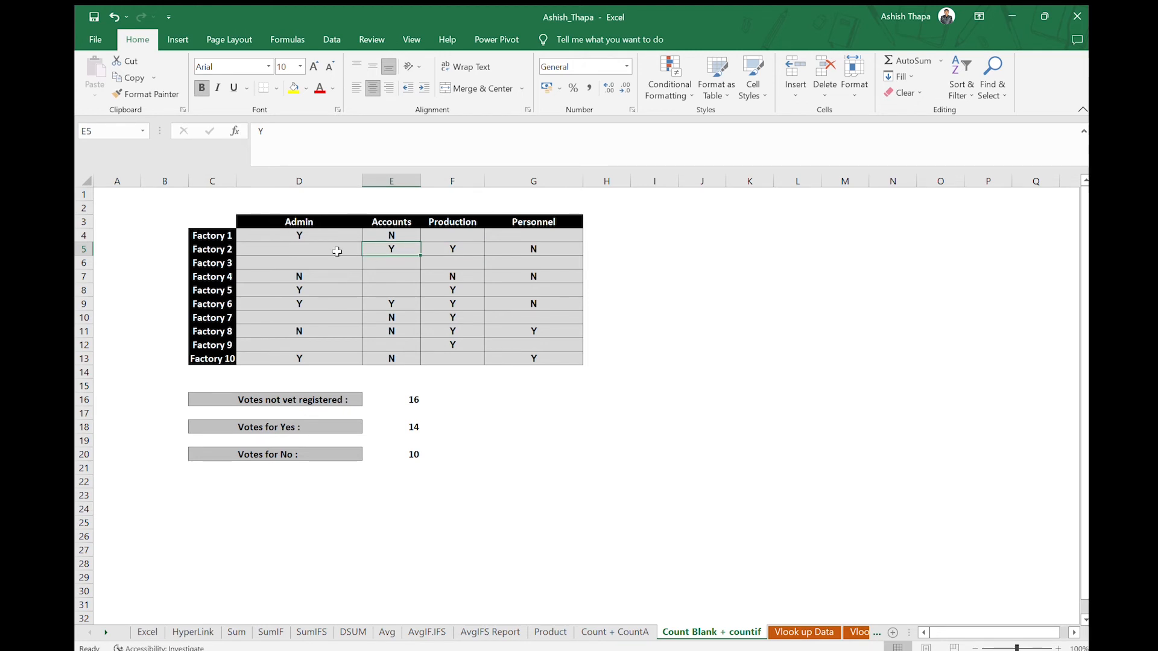
left_click(325, 236)
left_click(389, 251)
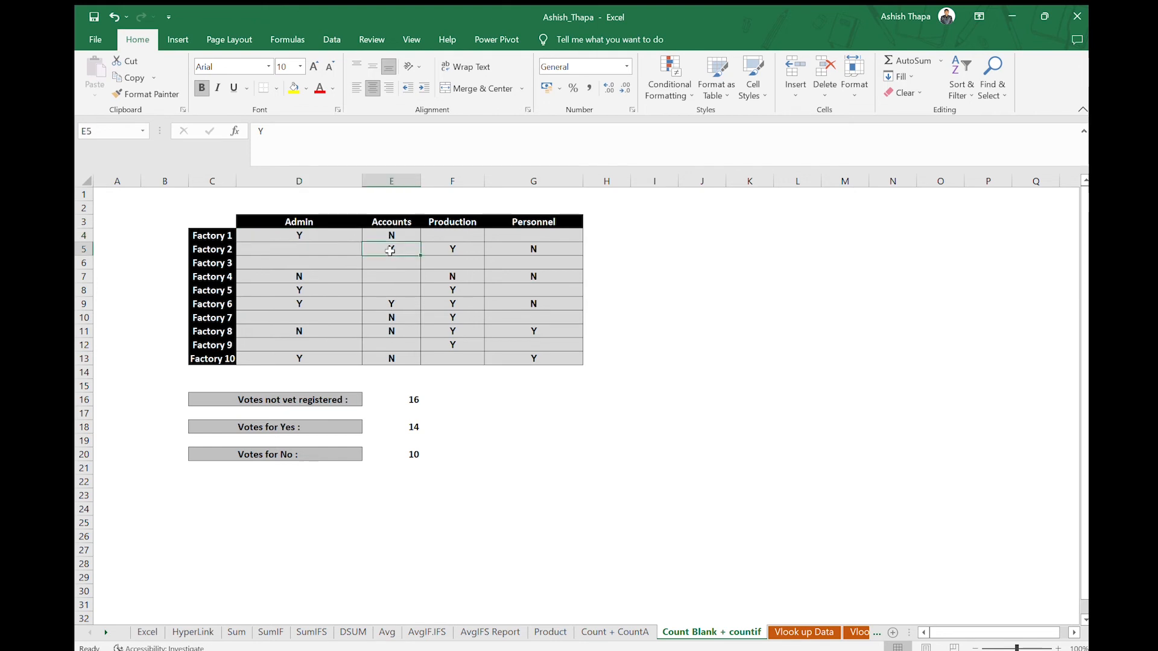
left_click(428, 251)
left_click(448, 304)
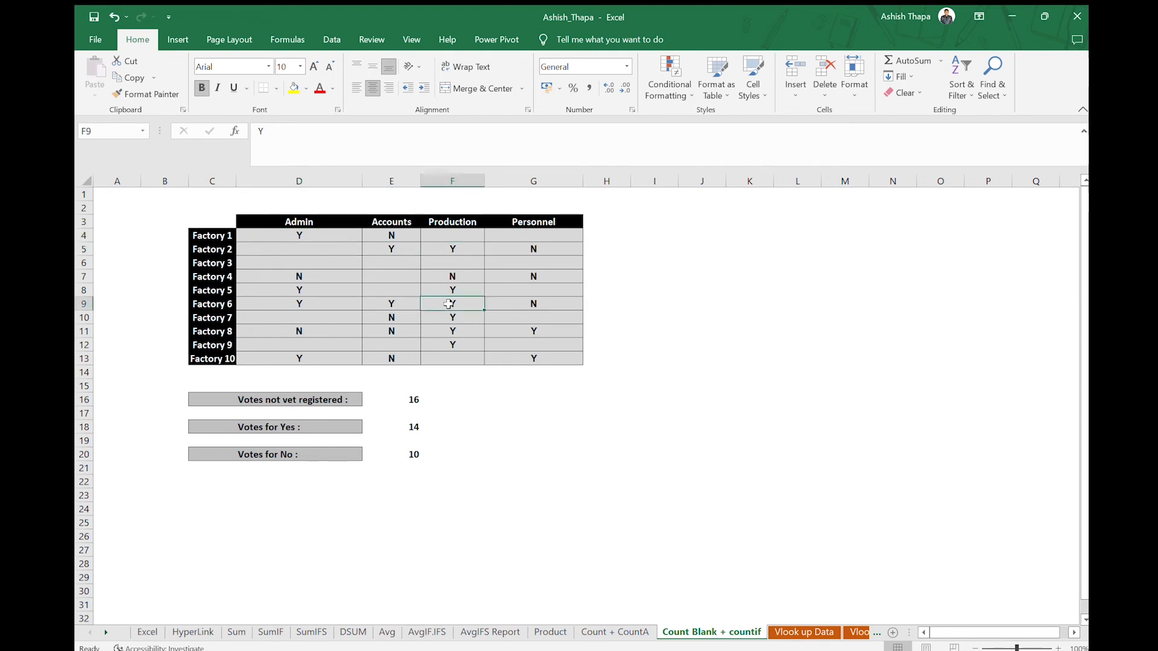
left_click(406, 306)
left_click(321, 306)
left_click(325, 292)
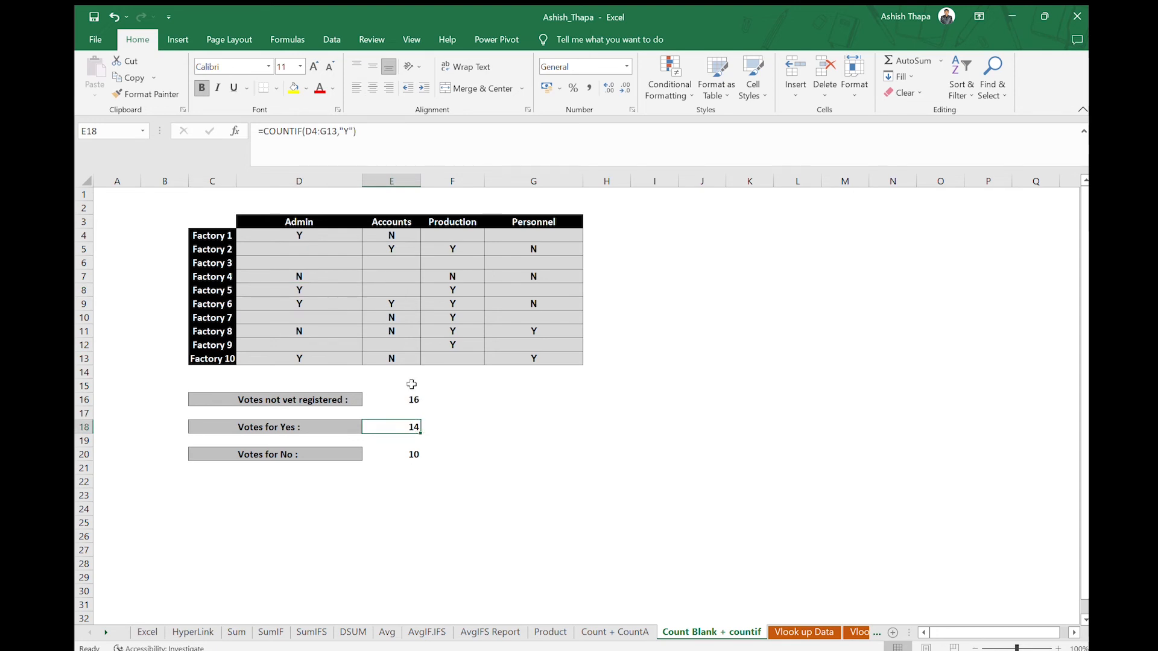
Write out the COUNTIF syntax =COUNTIF(range,crteria) in G16 as an illustration and clear it again
left_click(563, 443)
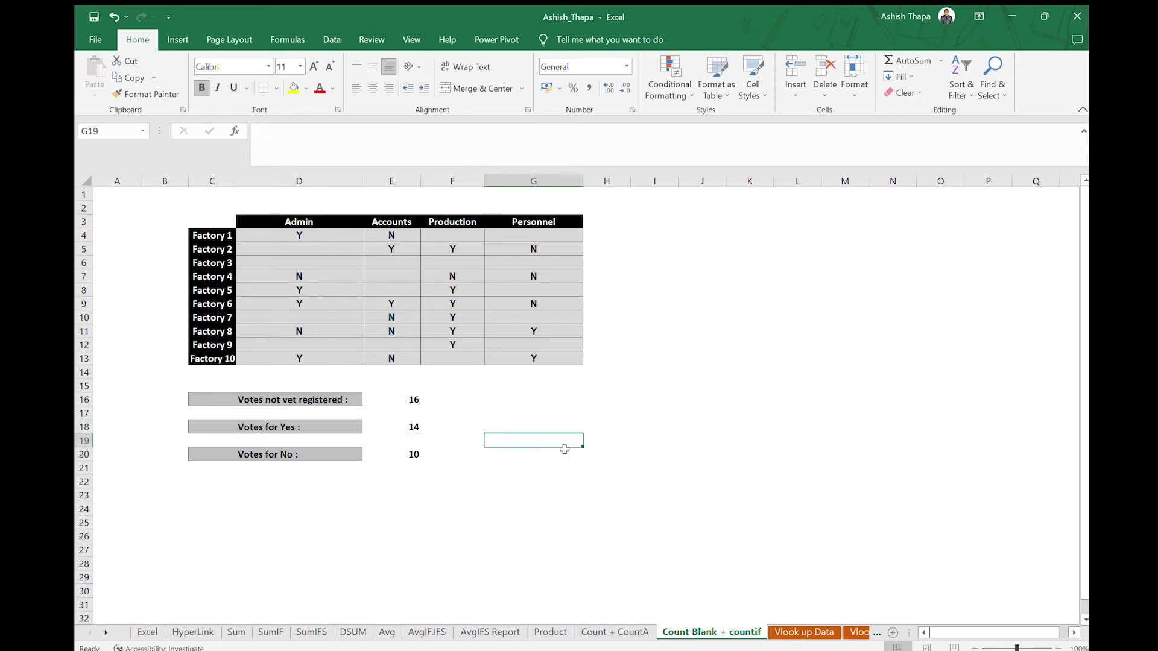
left_click(556, 403)
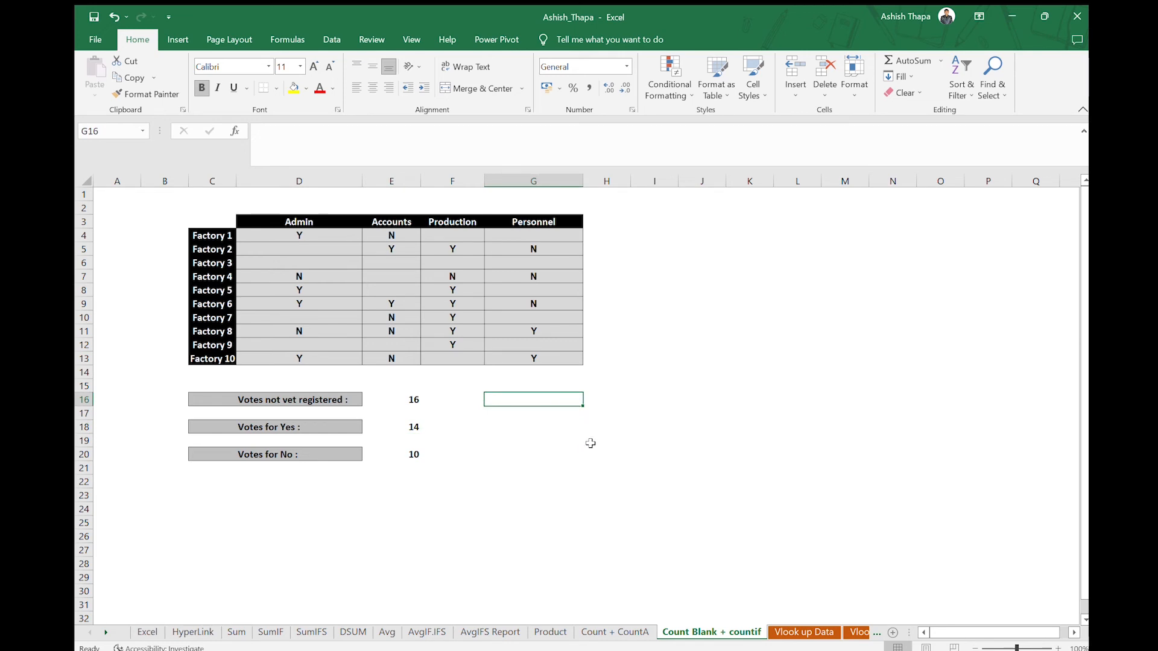
type("=")
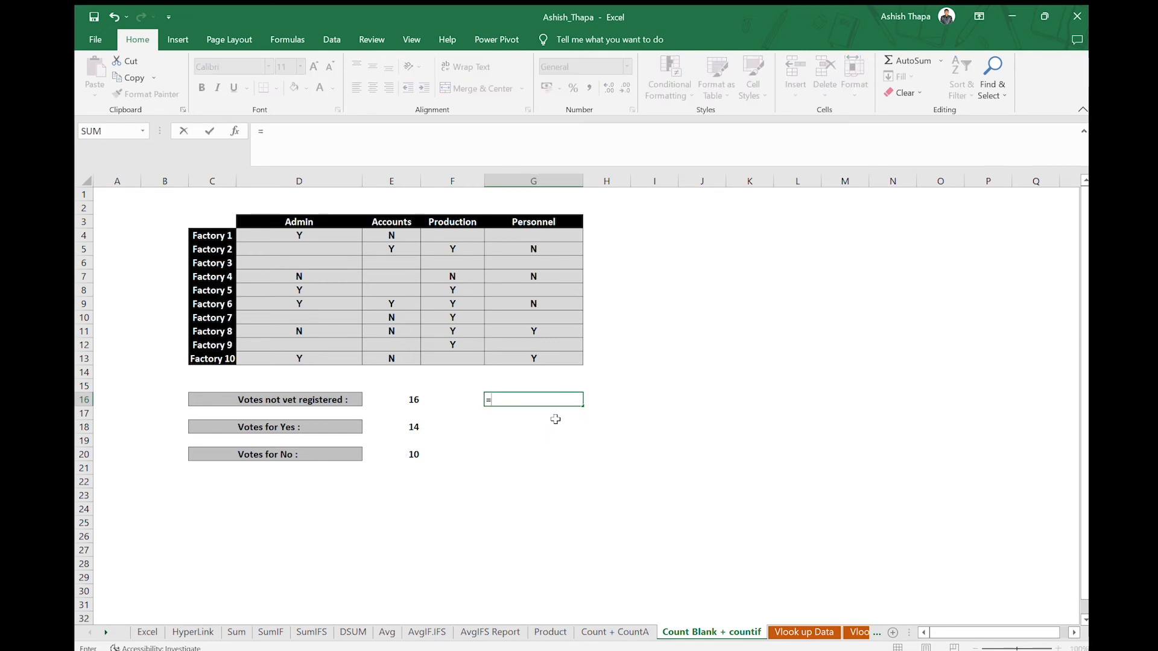
type("countif")
key("Tab")
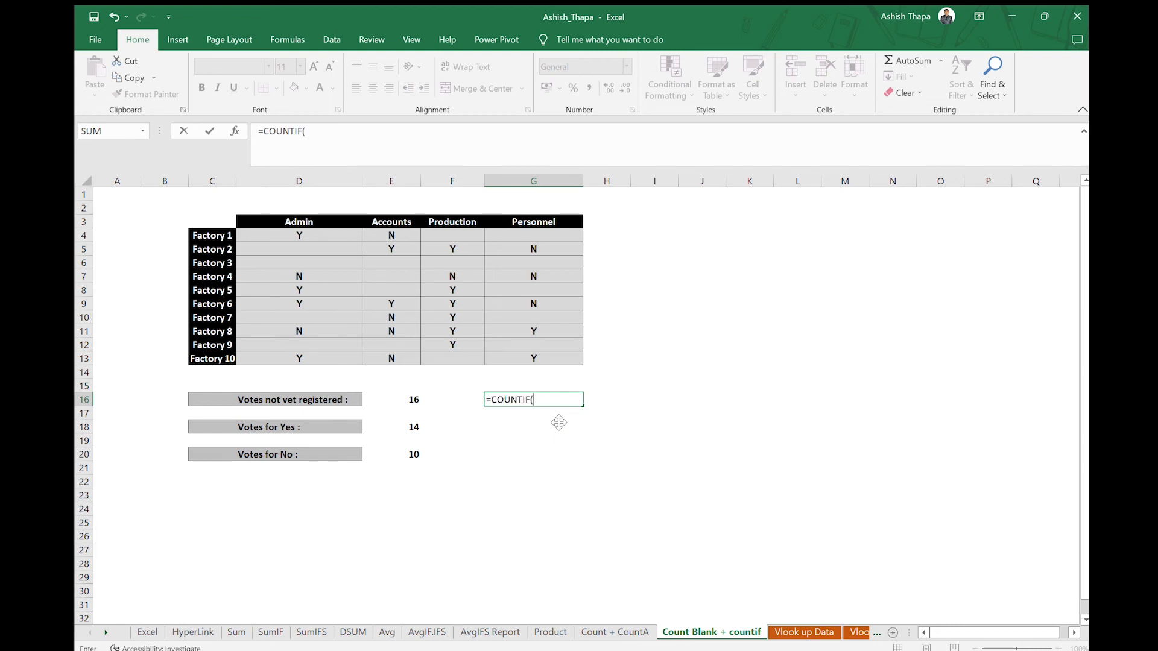
type("range,cri")
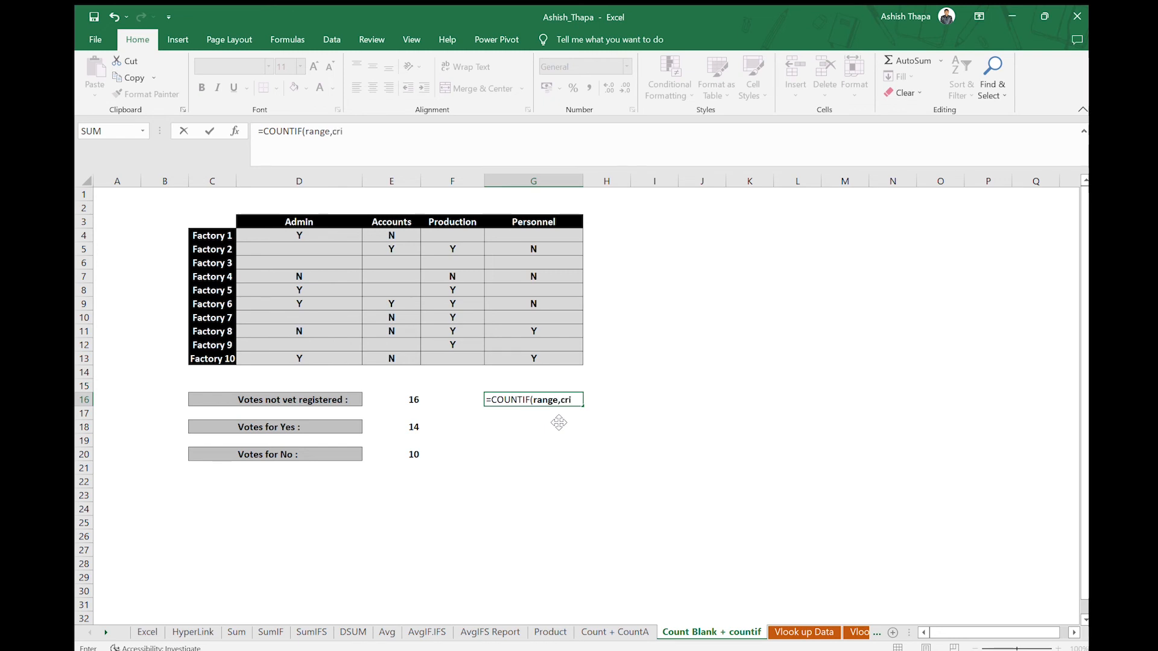
type("teris")
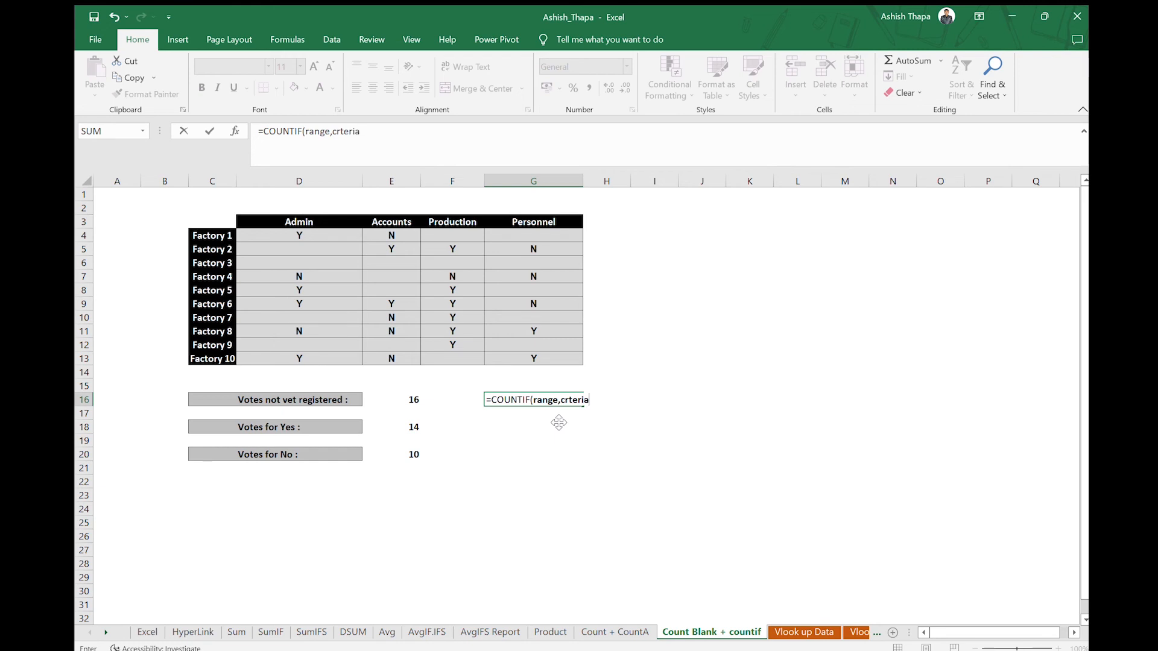
type(")")
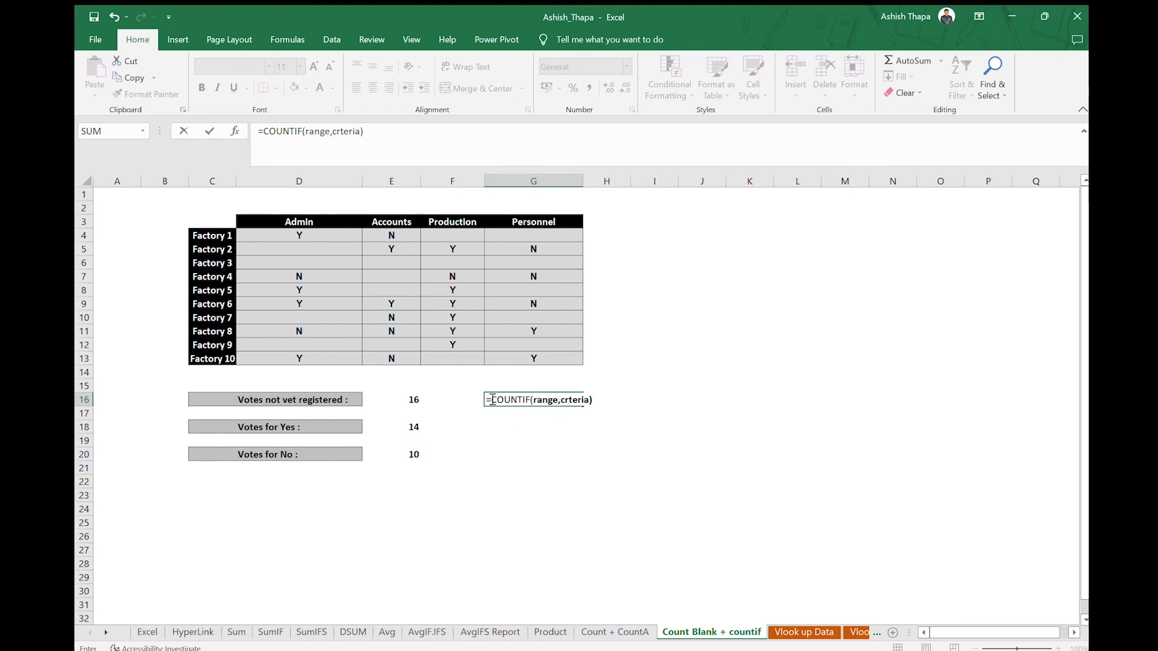
key("ctrl+Return")
key("BackSpace")
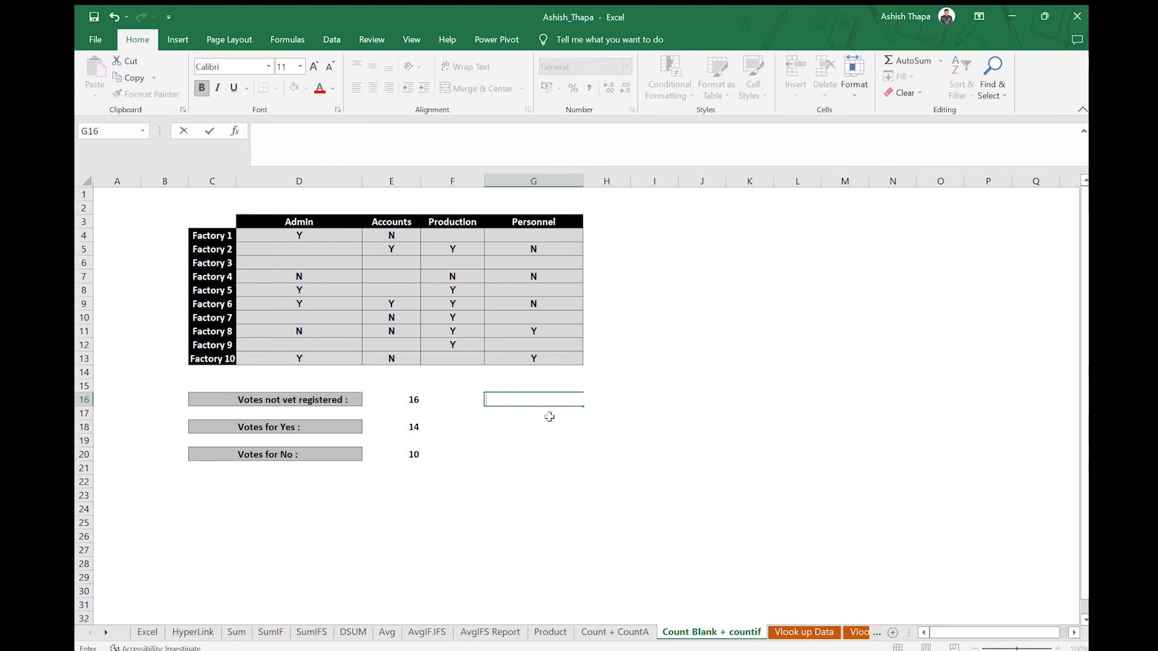
Enter =COUNTIF(D4:G13,"Y") in F18 to count the Yes votes across the factory table
left_click(414, 428)
left_click(491, 429)
left_click(462, 437)
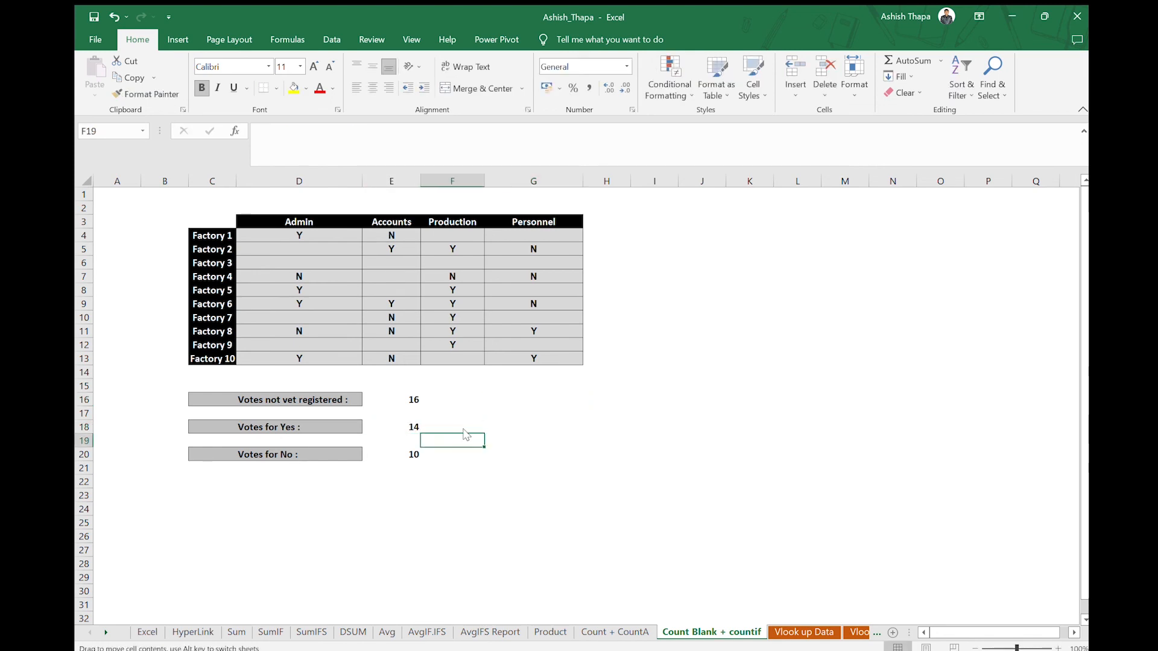
left_click(470, 425)
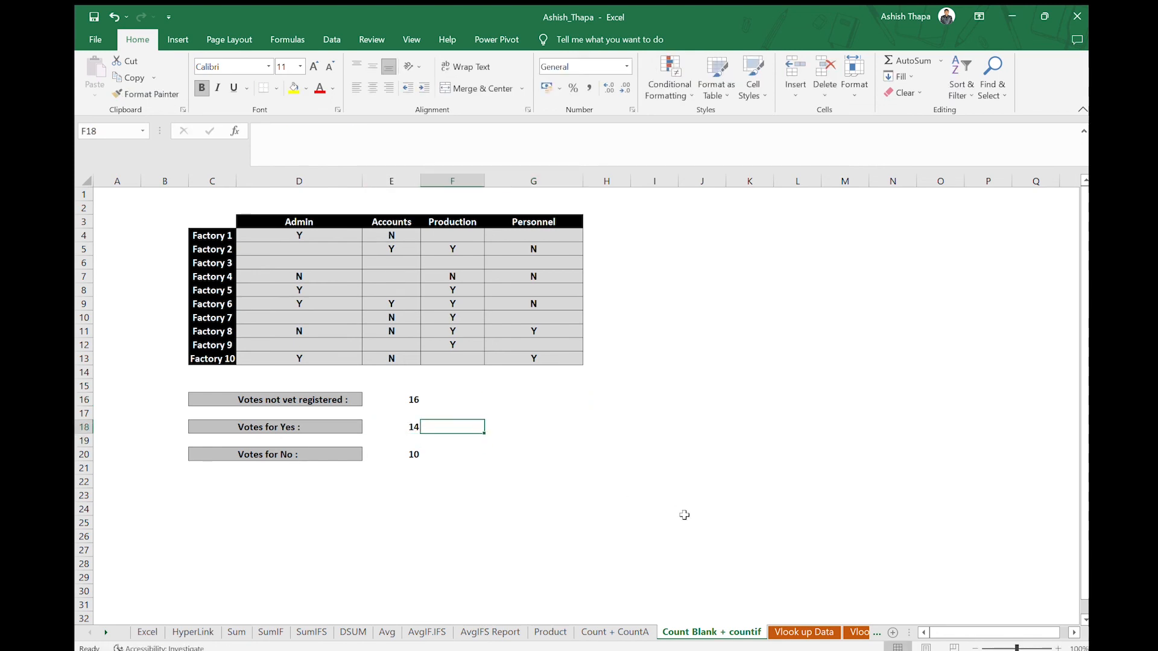
type("=coun")
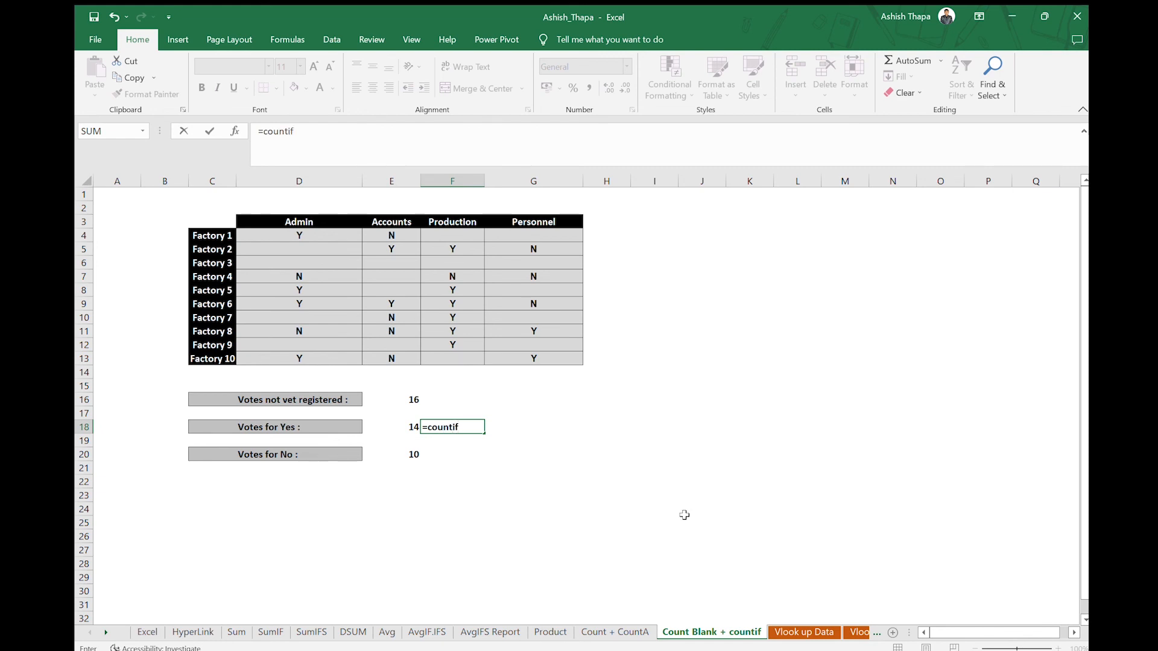
type("tif")
key("Tab")
left_click_drag(284, 232, 561, 361)
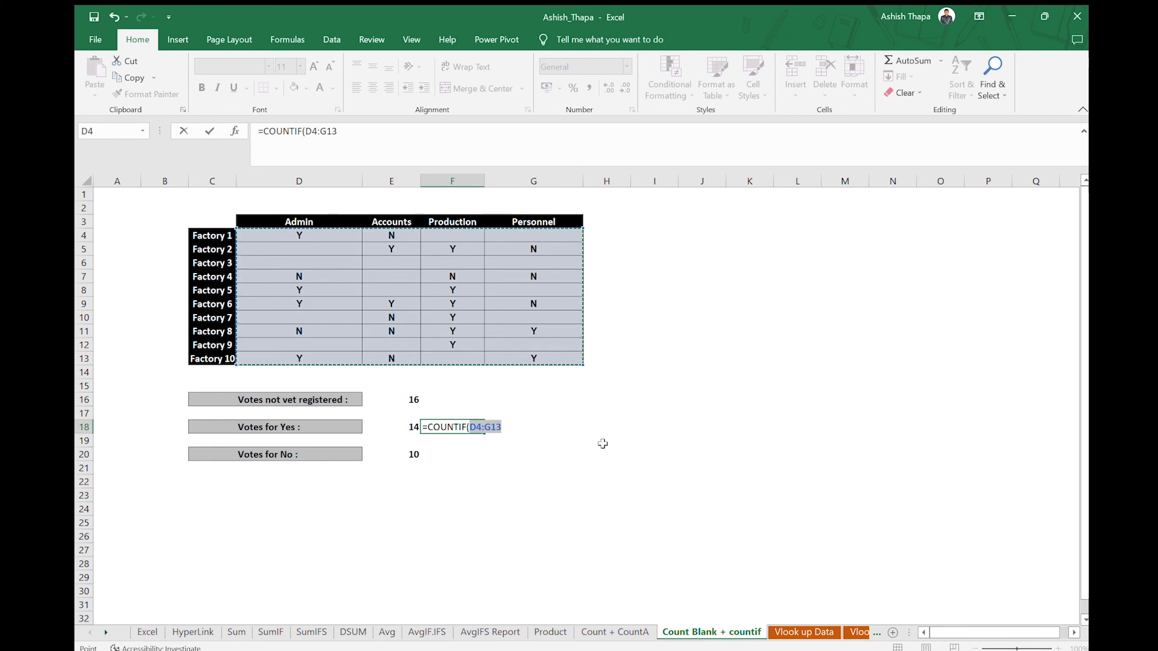
type(",")
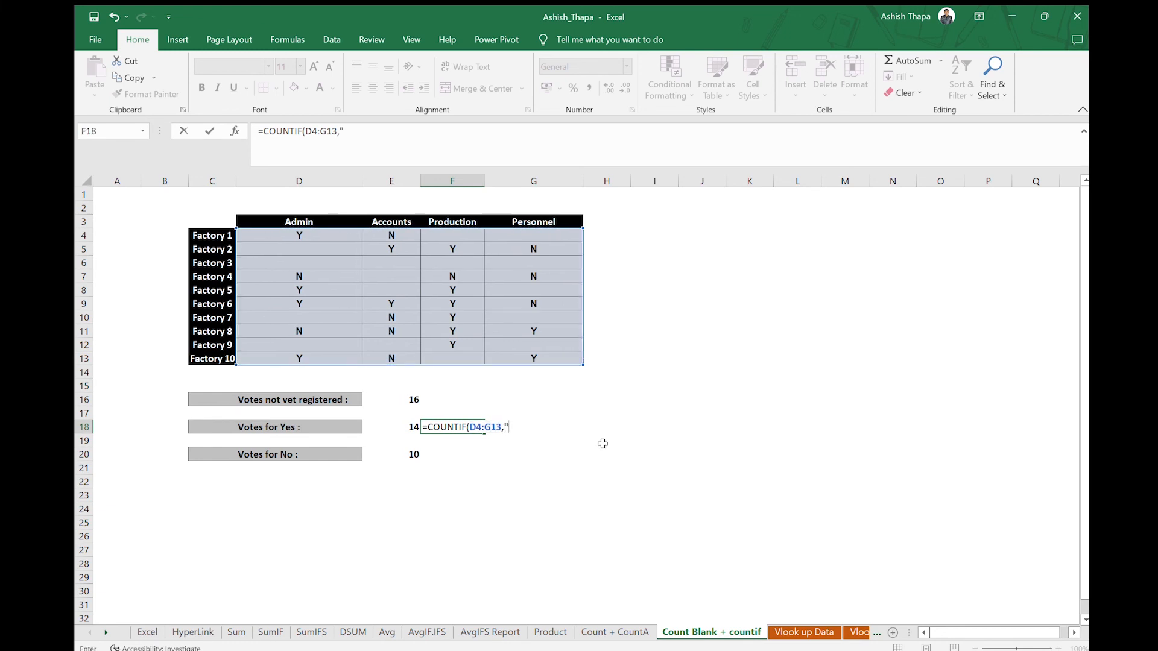
type("\"Y\")")
key("Return")
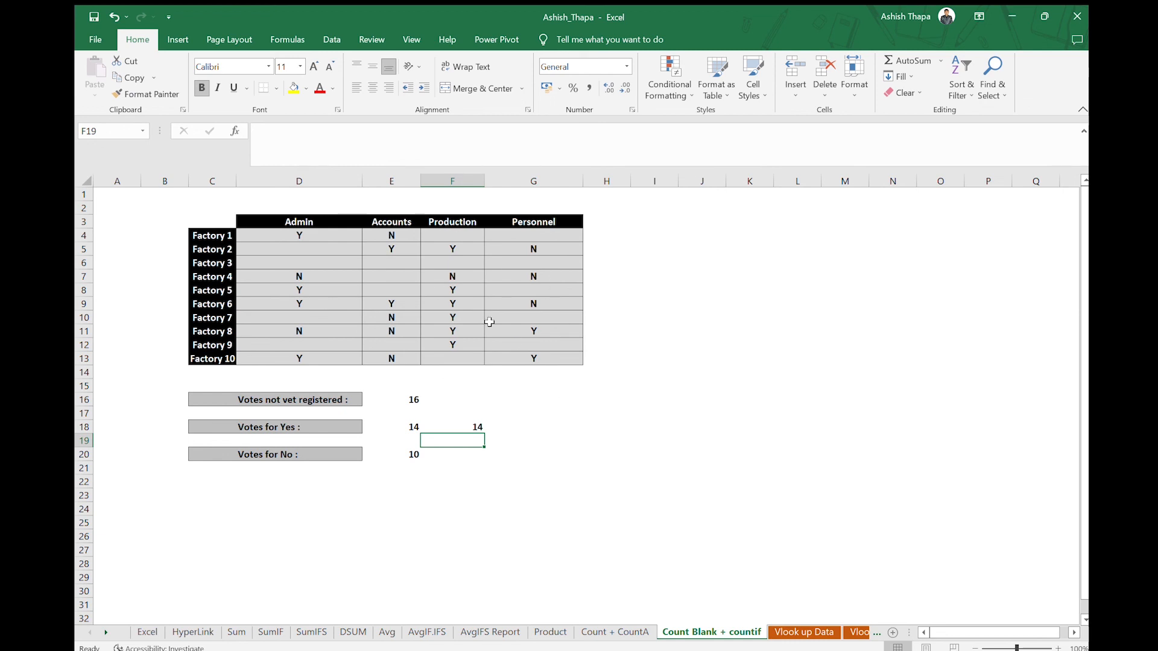
Examine the Votes for No formula in E20 and compare it with the Y-vote formula in F18
left_click(297, 454)
left_click(392, 454)
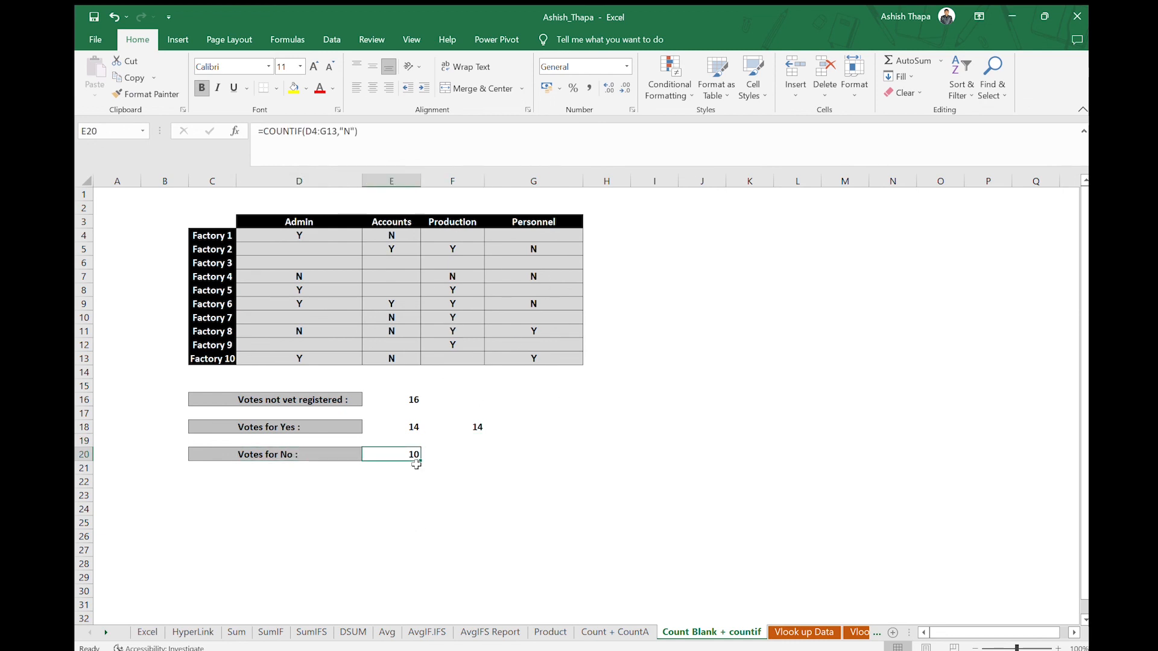
left_click(475, 425)
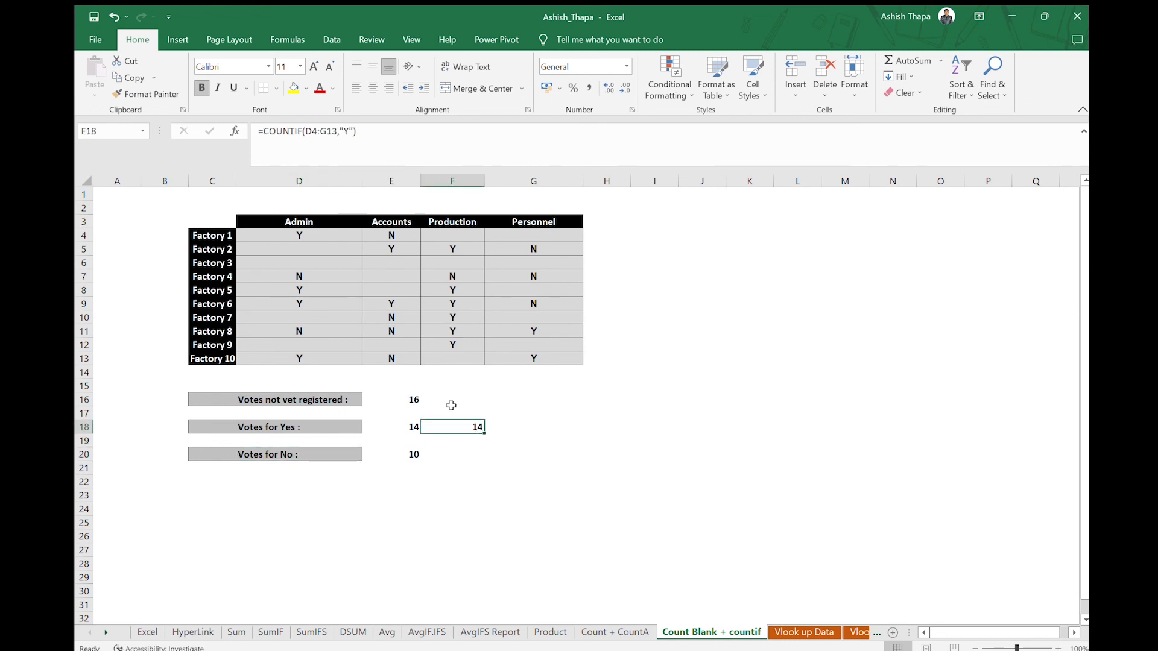
Clear the trial COUNTIF formula by emptying the cells F16:G19 beside the vote results
left_click_drag(452, 403, 501, 440)
key("Delete")
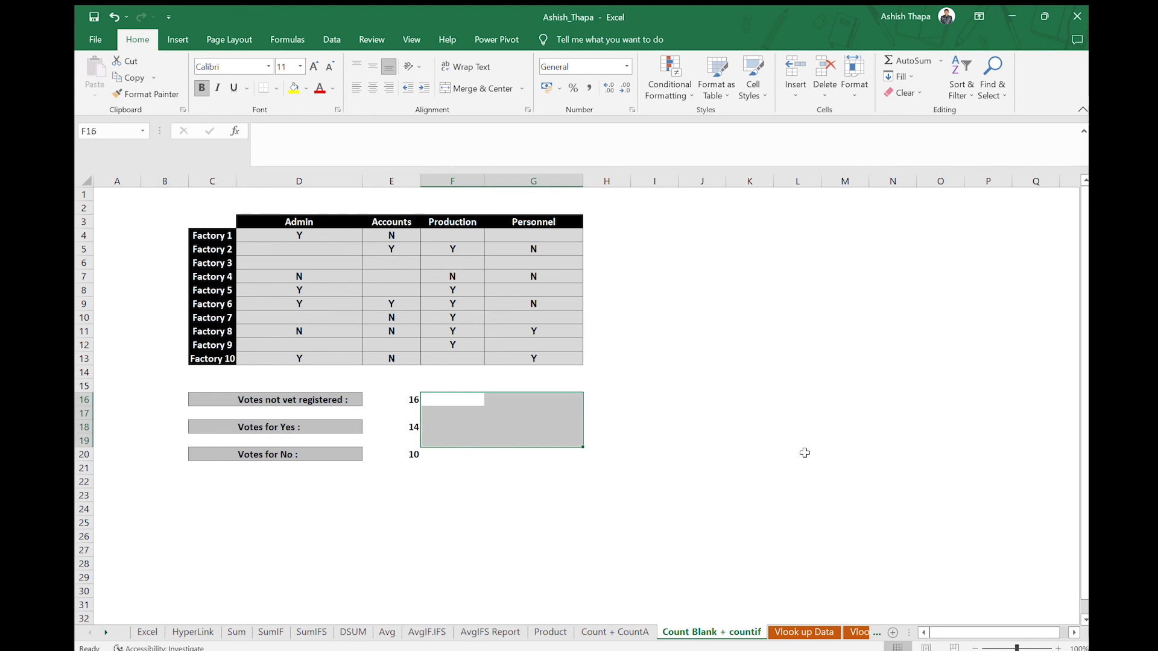
left_click(667, 413)
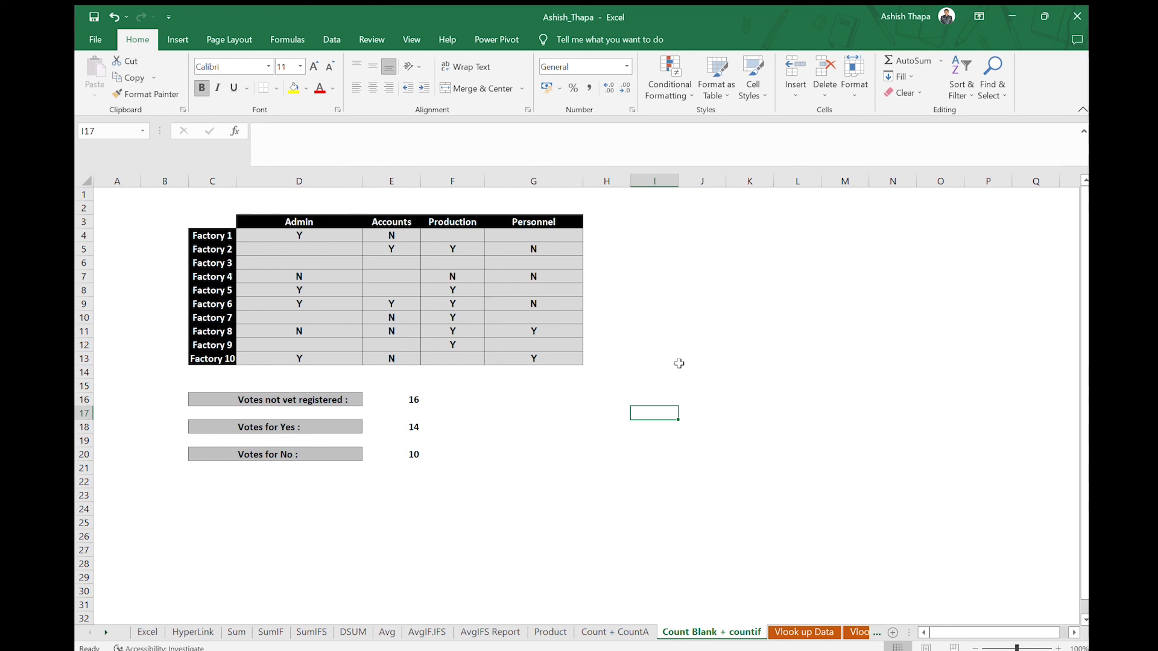
Flip between the Count + CountA and Count Blank + countif sheets to review them, ending on Count + CountA
left_click(639, 632)
left_click(674, 630)
left_click(627, 632)
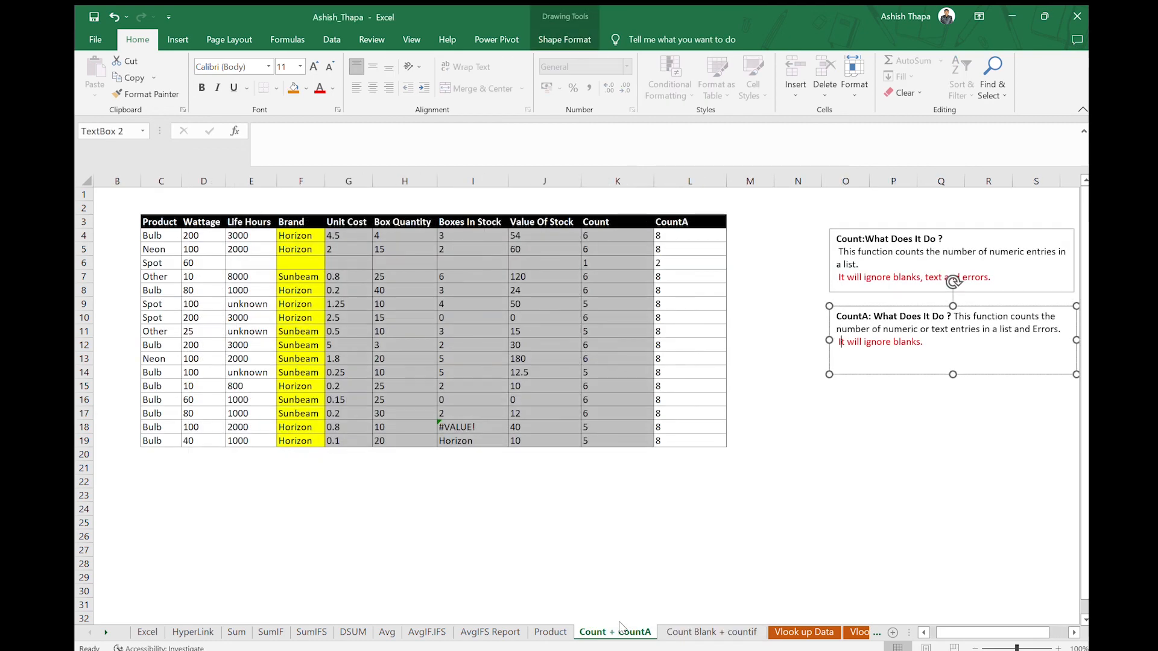
left_click(674, 629)
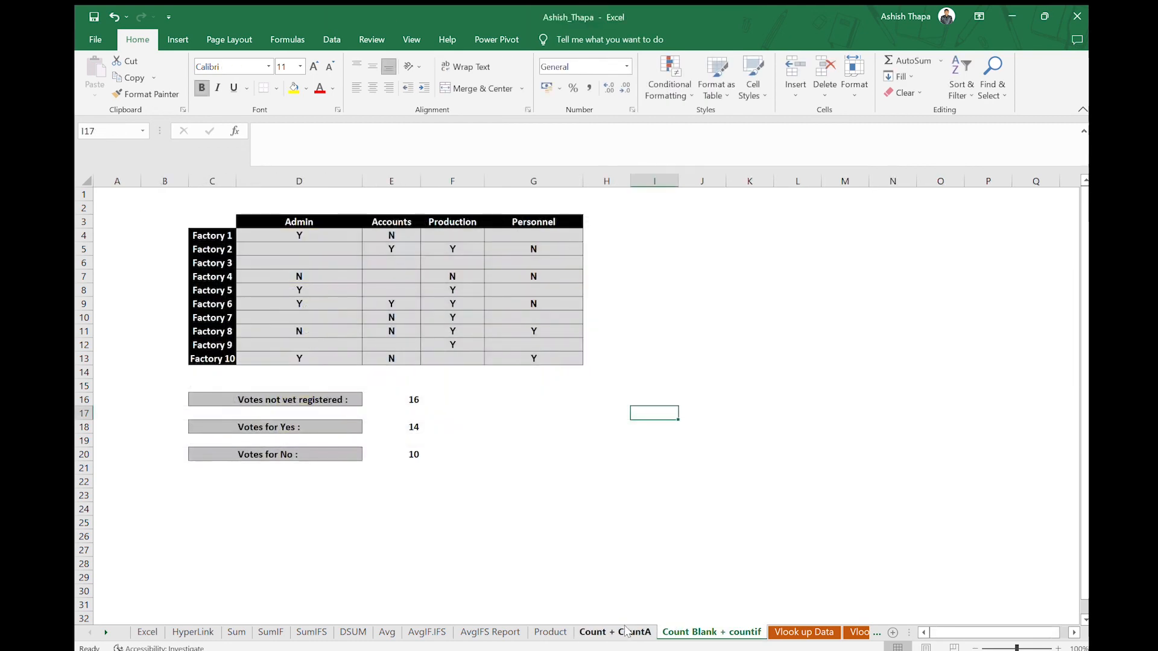
left_click(628, 631)
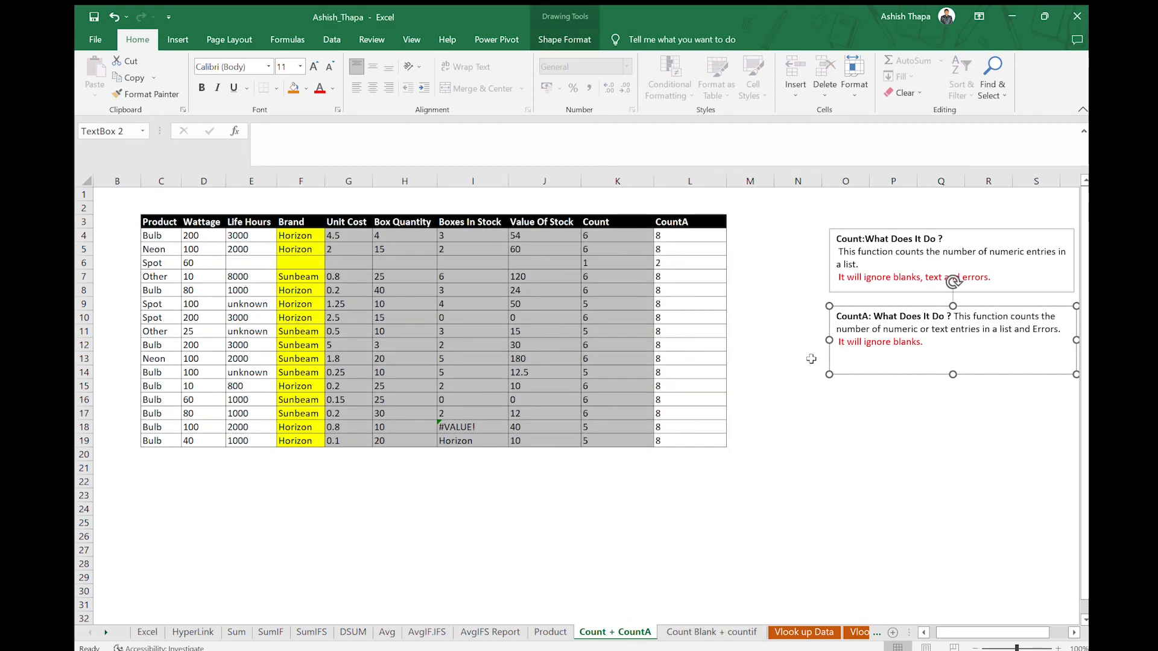